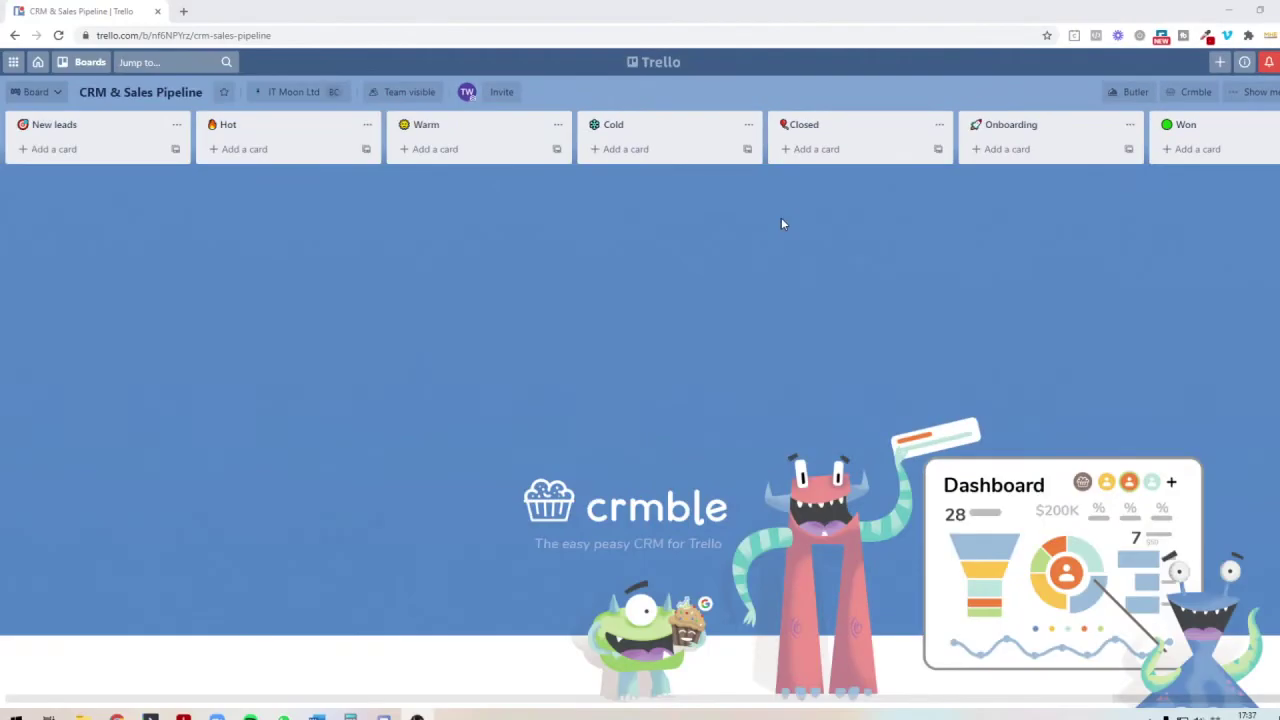
Step: Add a new lead card with the lead's full name to New leads and open it
click(83, 152)
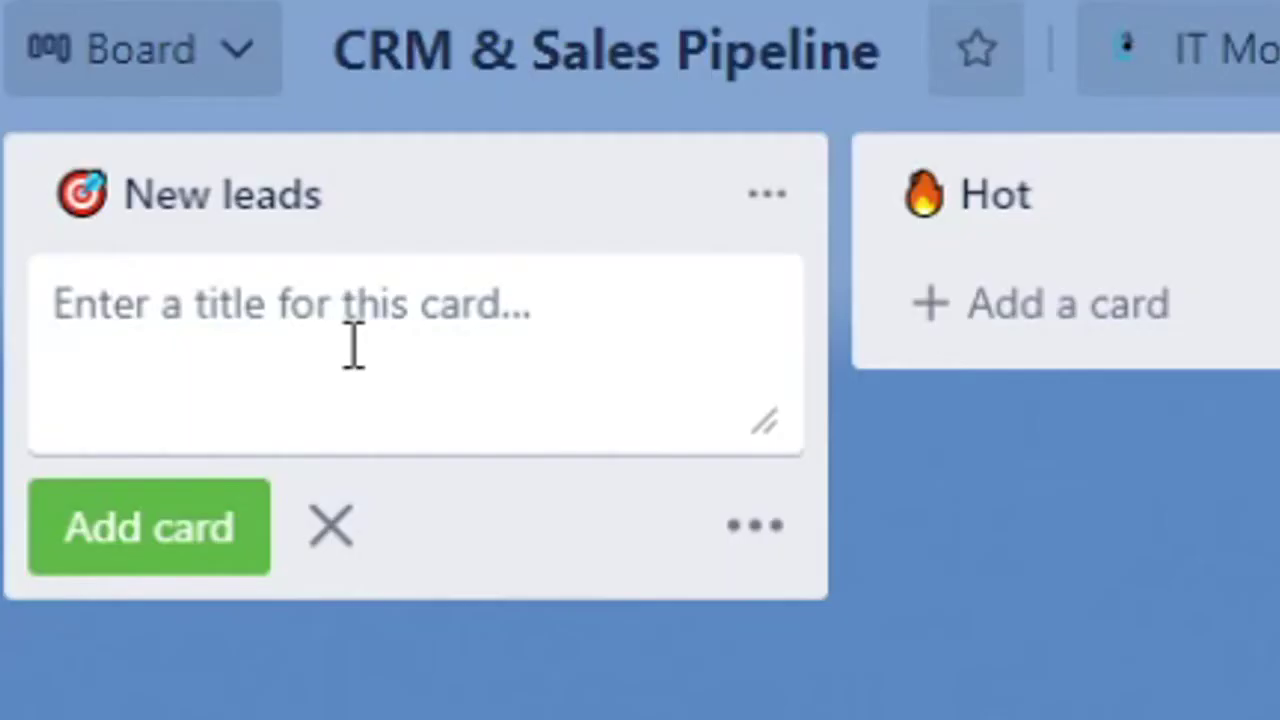
text(Joe Bloggs)
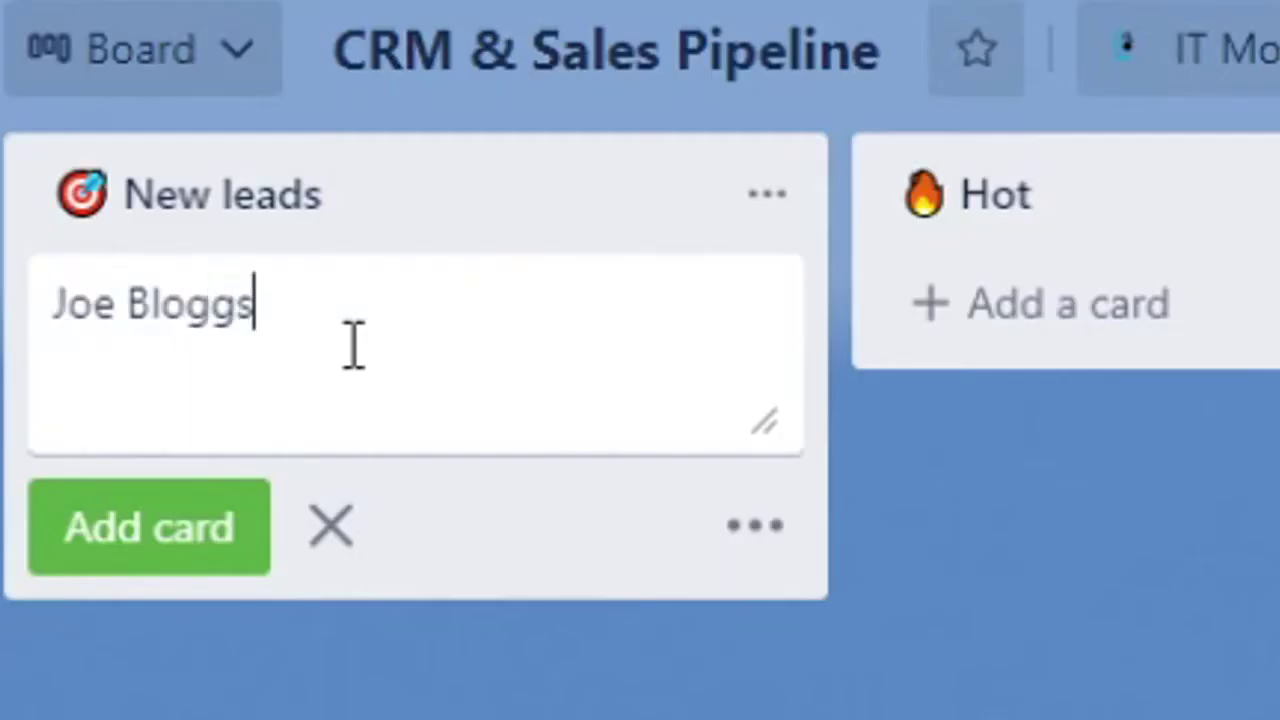
key(Return)
click(83, 160)
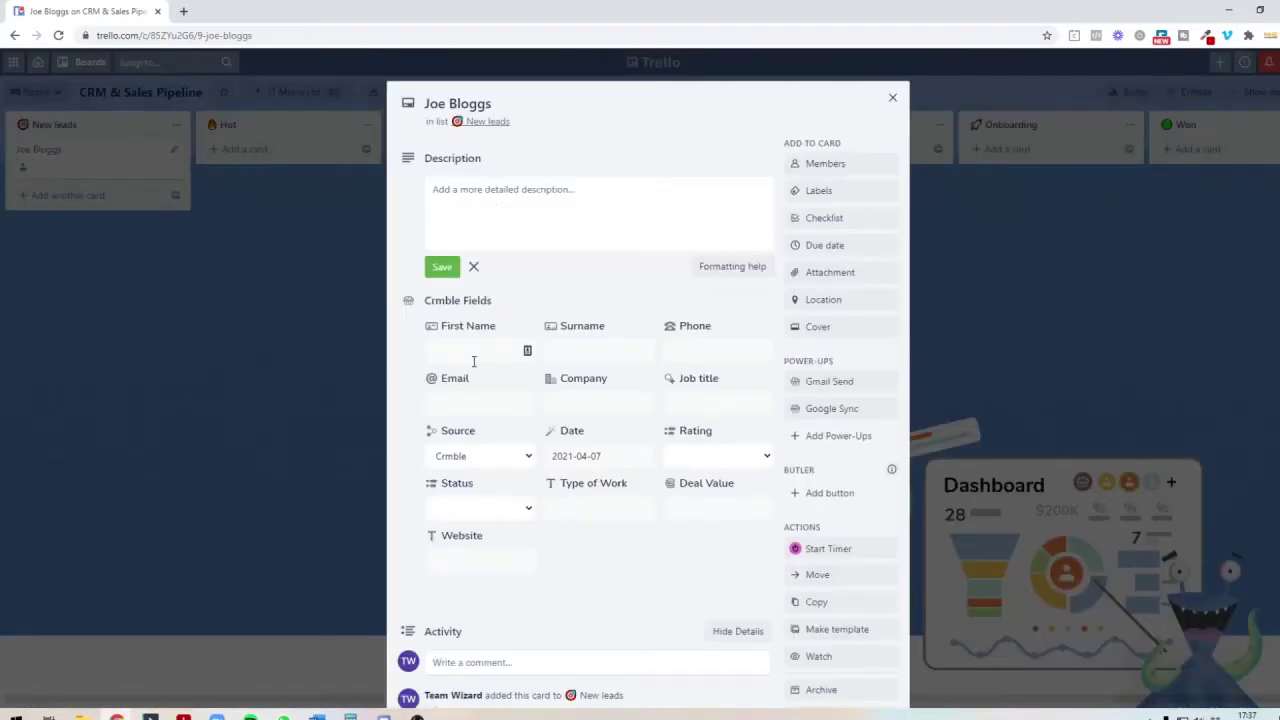
Step: Fill in the lead's first name, phone, e-mail, company IT Moon Ltd and job title Director
click(474, 361)
text(J)
text(Bloggs)
key(Tab)
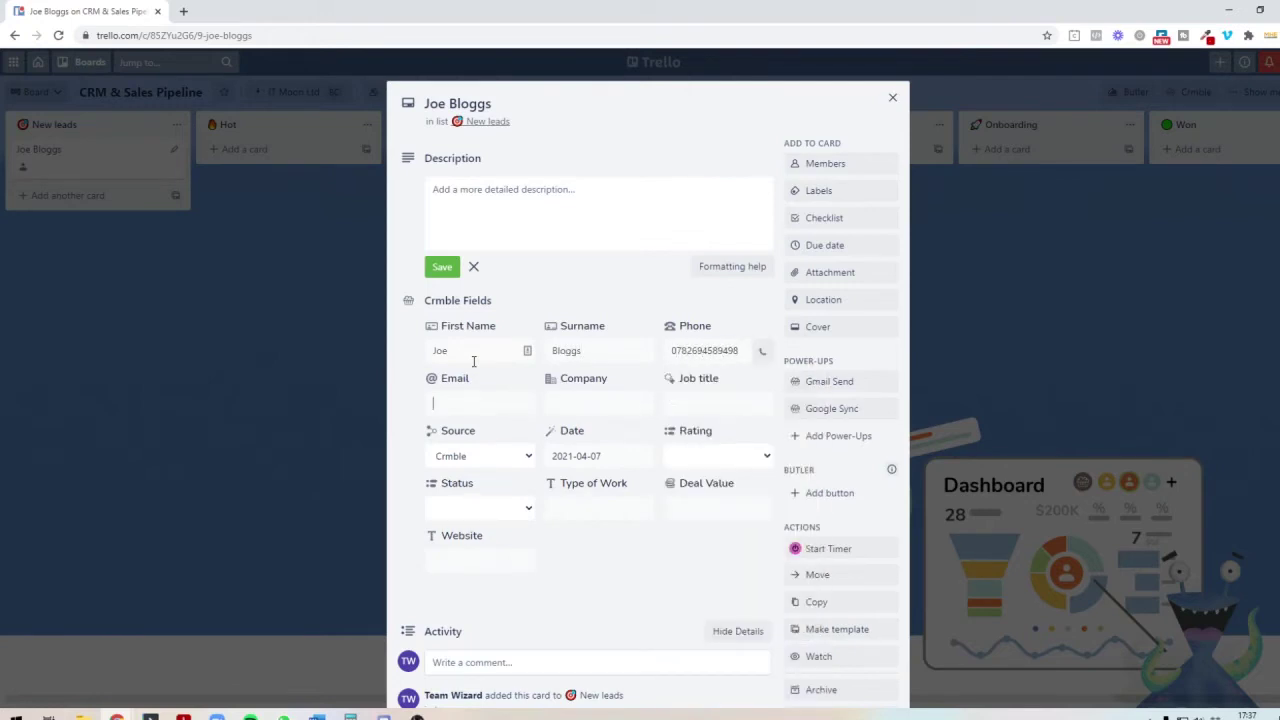
key(Tab)
text(IT)
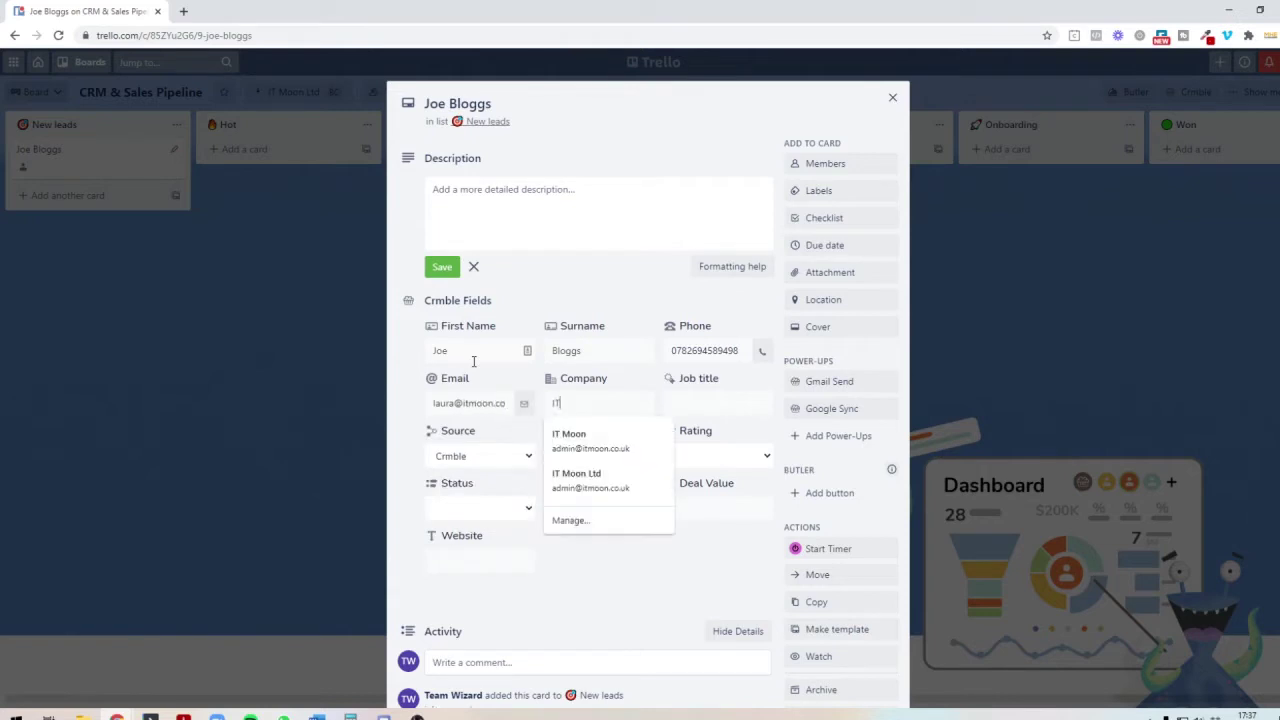
text( Moon Ltd)
key(Tab)
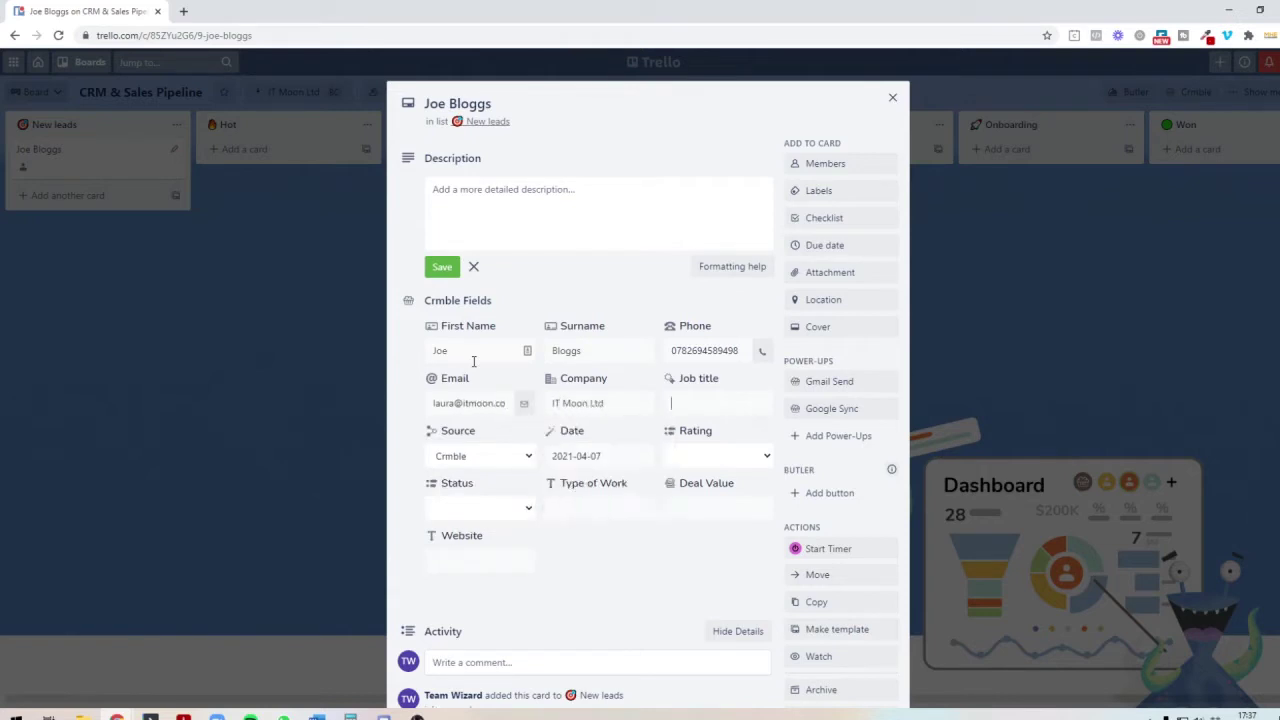
text(Director)
click(465, 455)
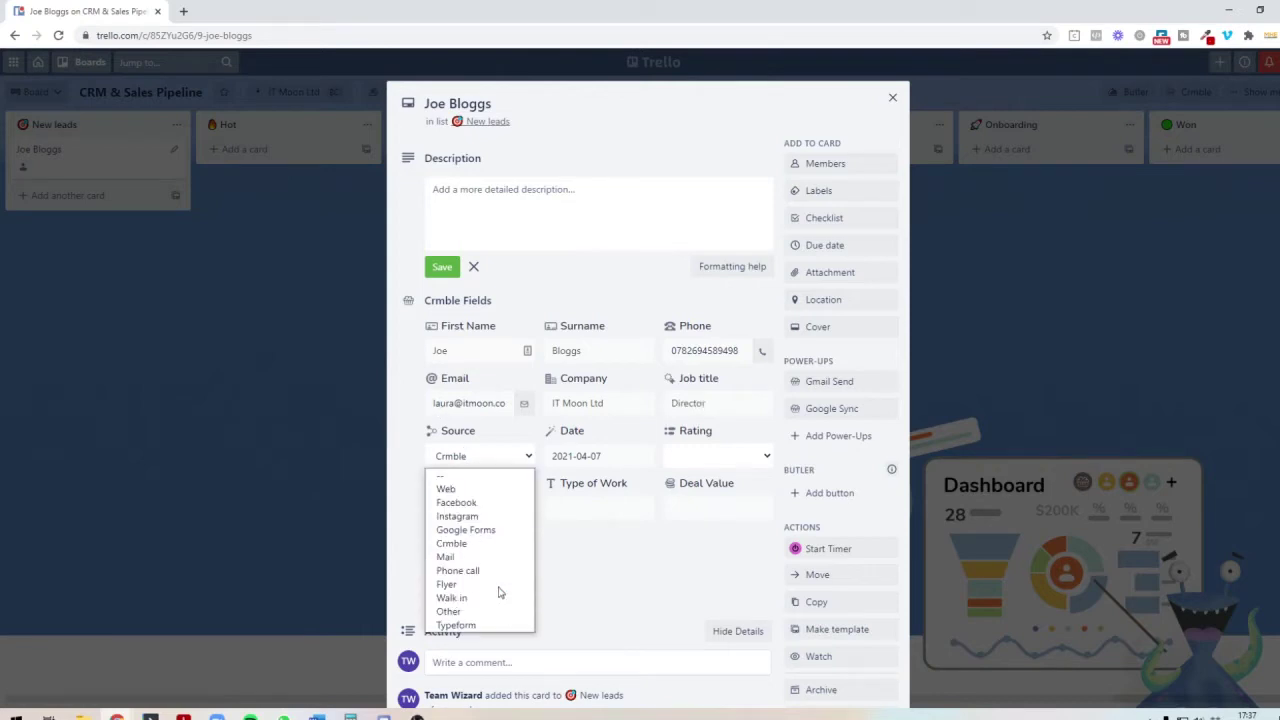
Step: Set the lead's source to Facebook, rating to five stars and status to Open
click(488, 502)
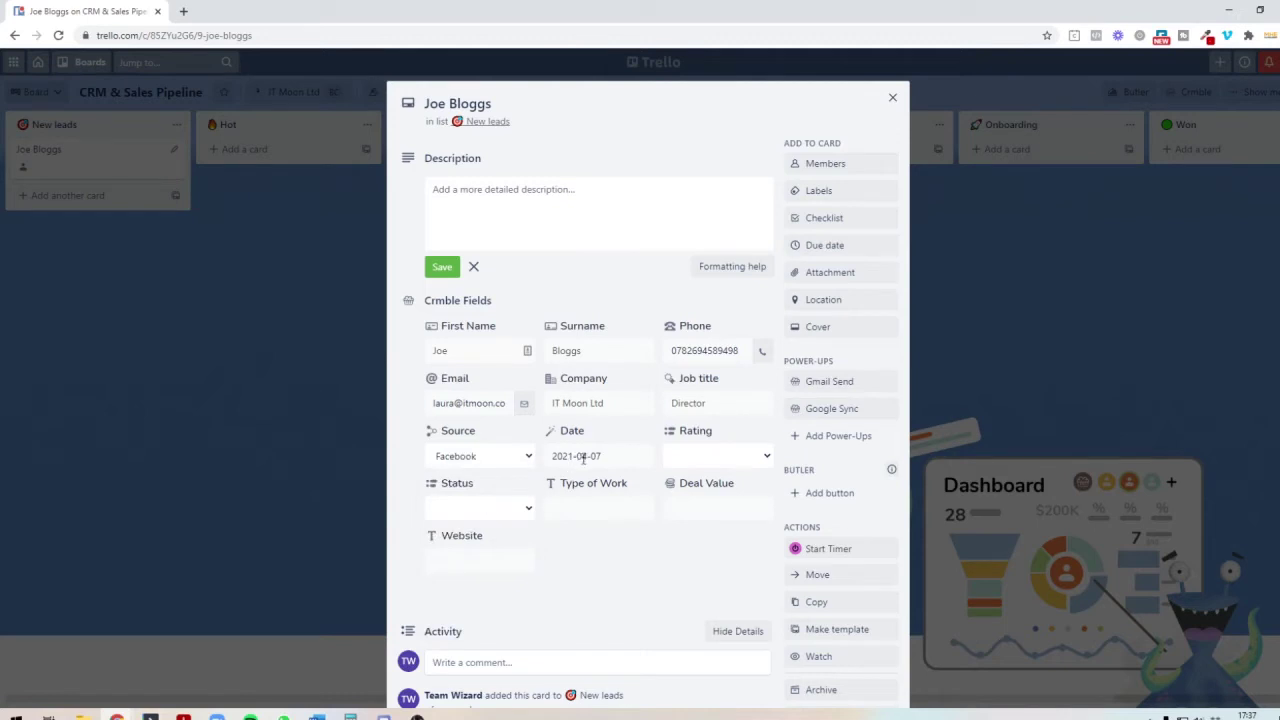
click(707, 459)
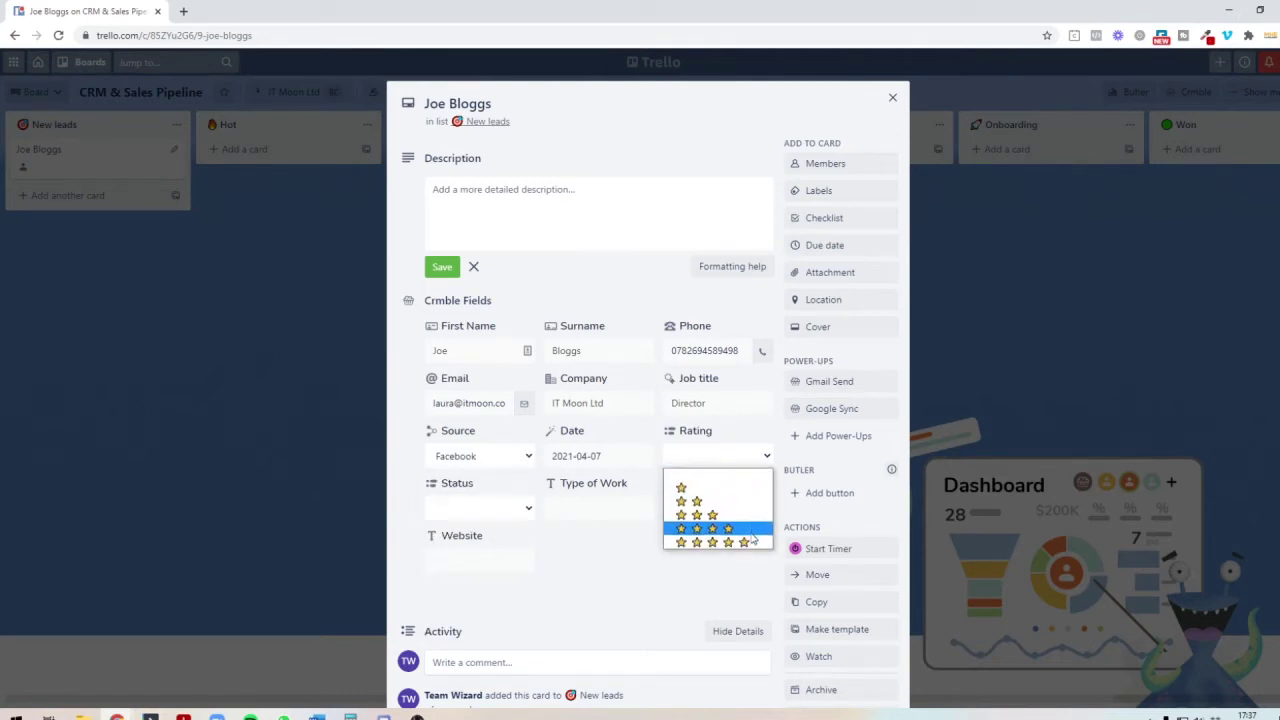
click(750, 542)
click(527, 510)
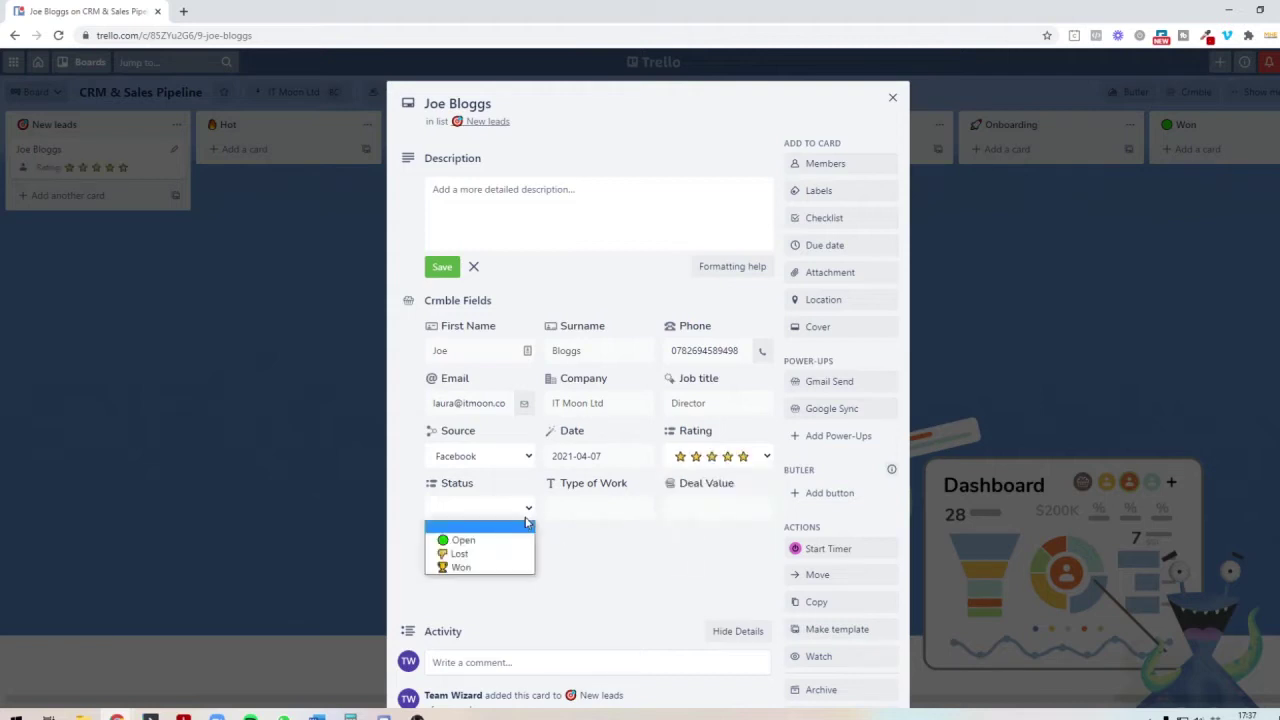
click(506, 543)
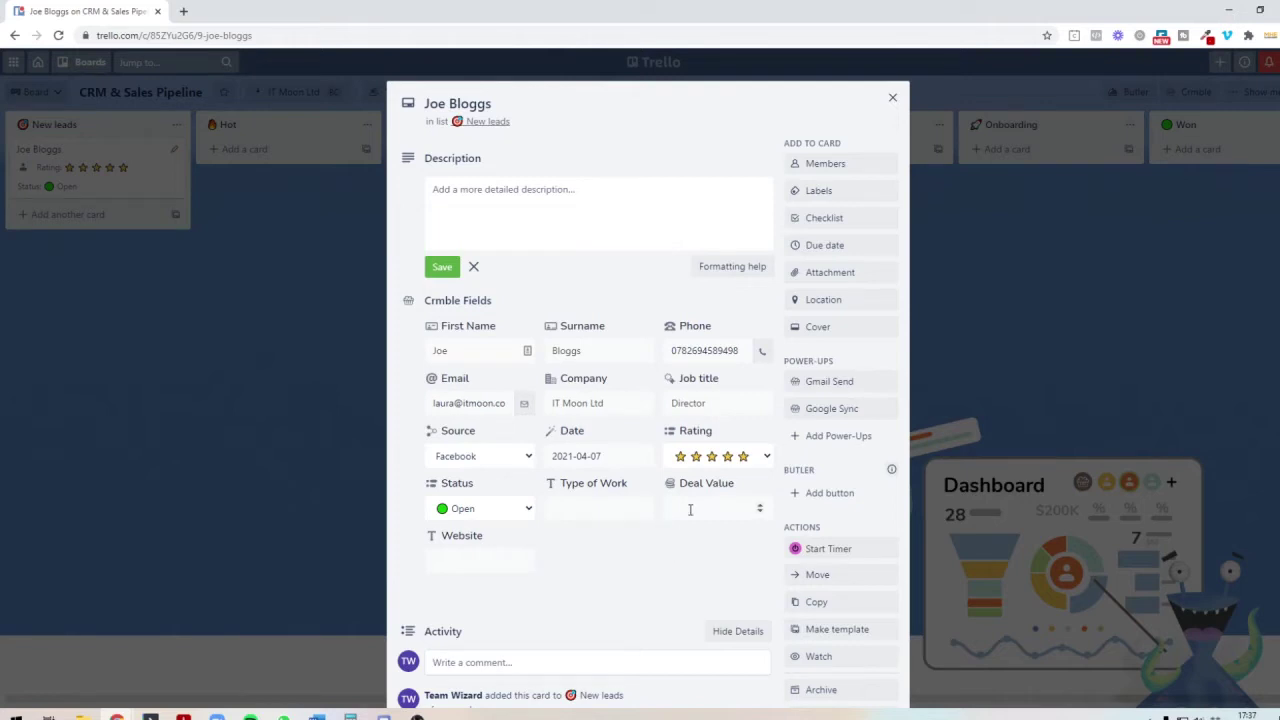
click(690, 510)
text(300.00)
click(523, 552)
text(www.itmoon.co.uk)
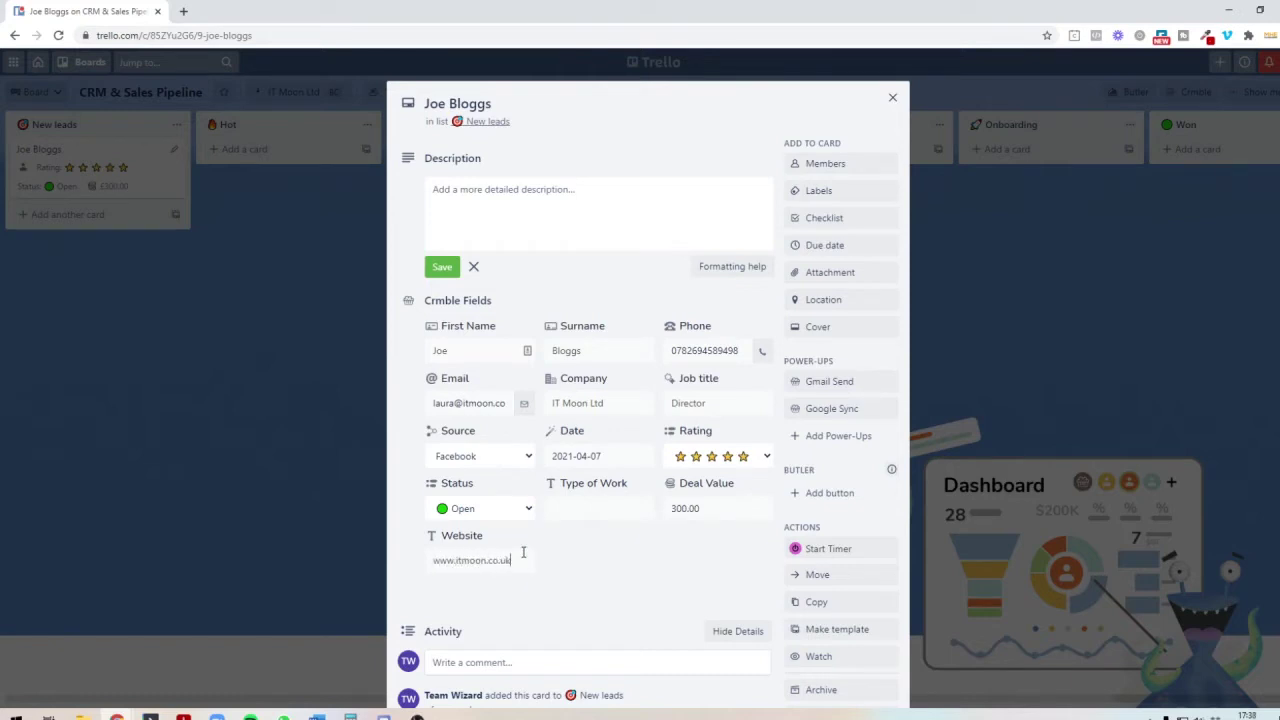
click(581, 517)
text(Automation)
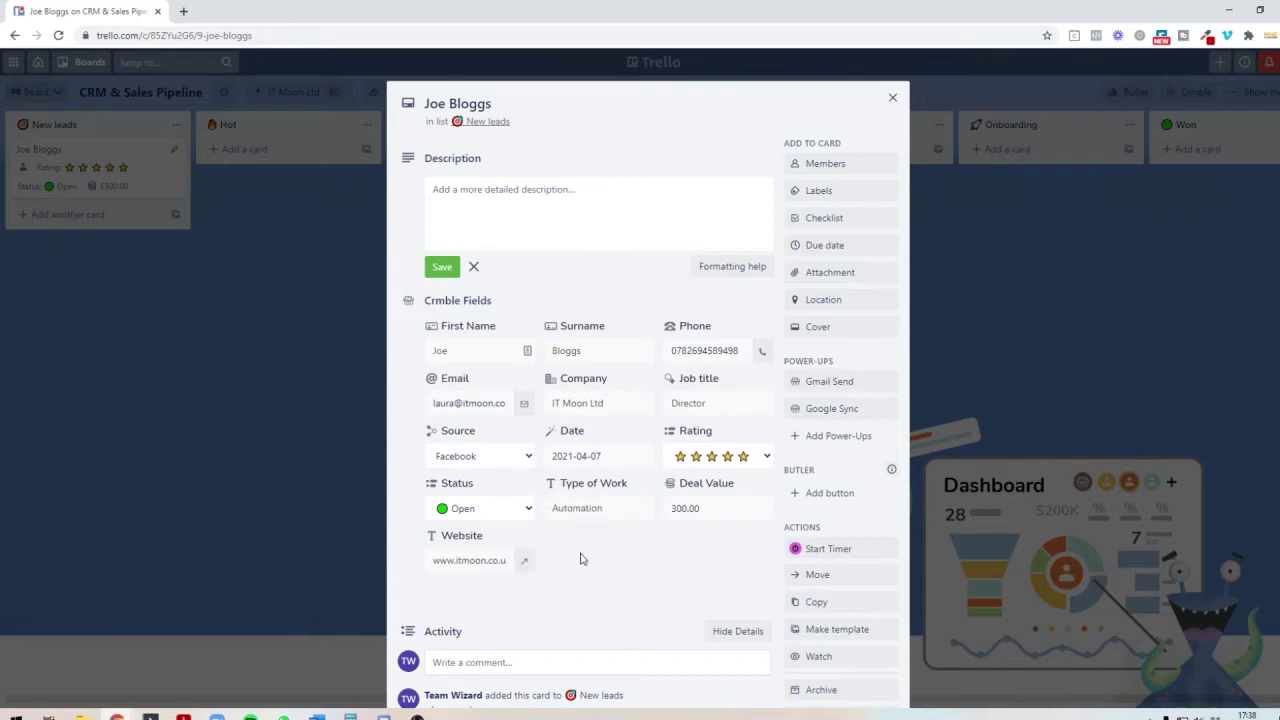
scroll(726, 503, down, 1)
click(430, 509)
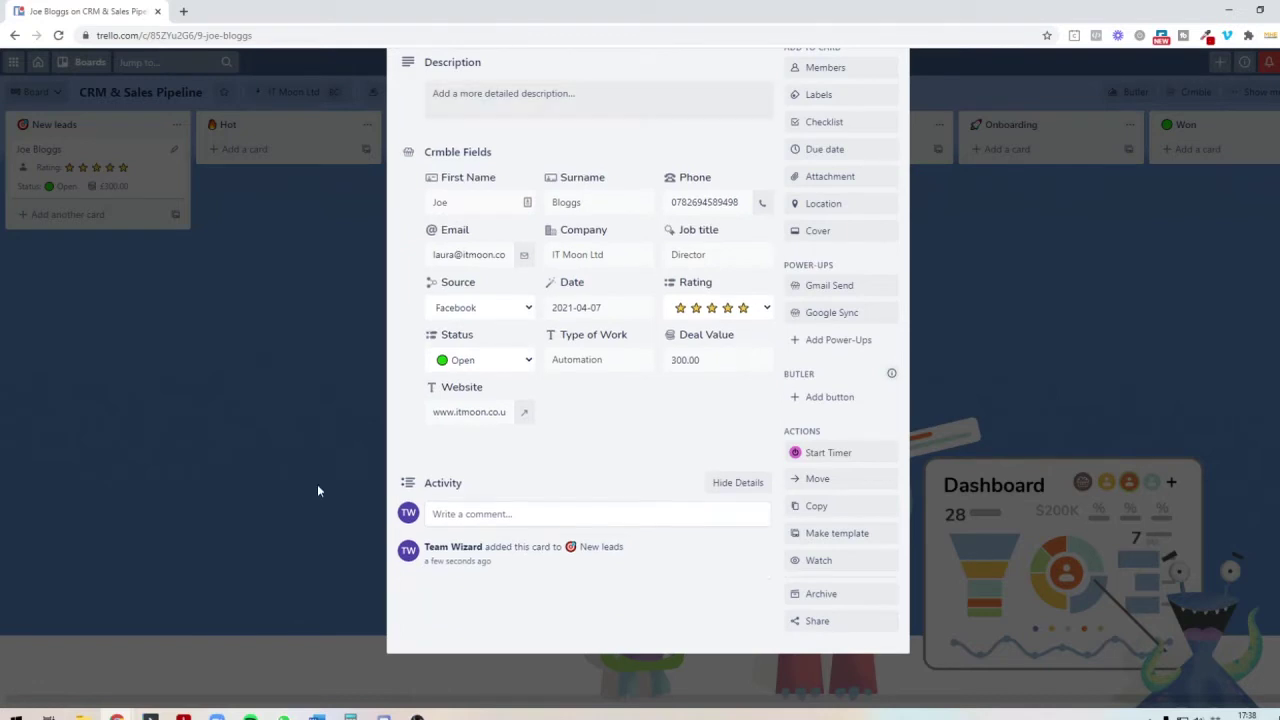
click(305, 453)
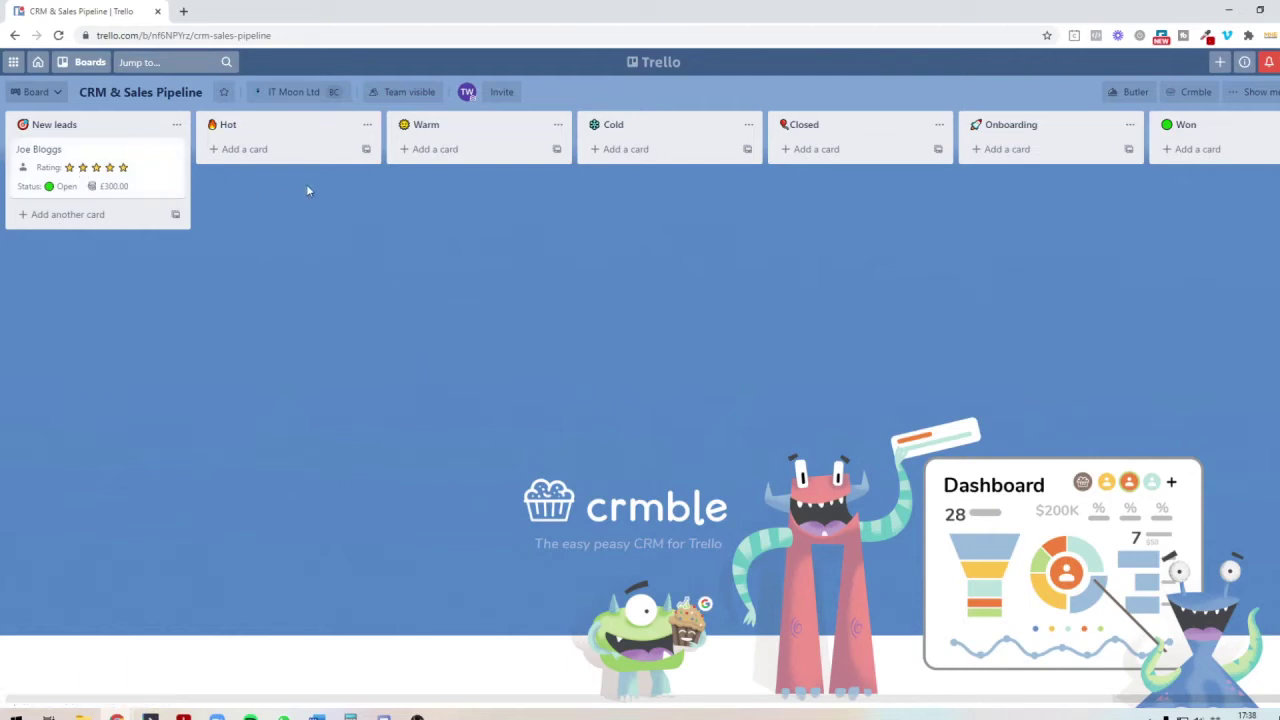
Step: Review the Crmble dashboard view showing one £300 Facebook lead, then return to the board
click(58, 94)
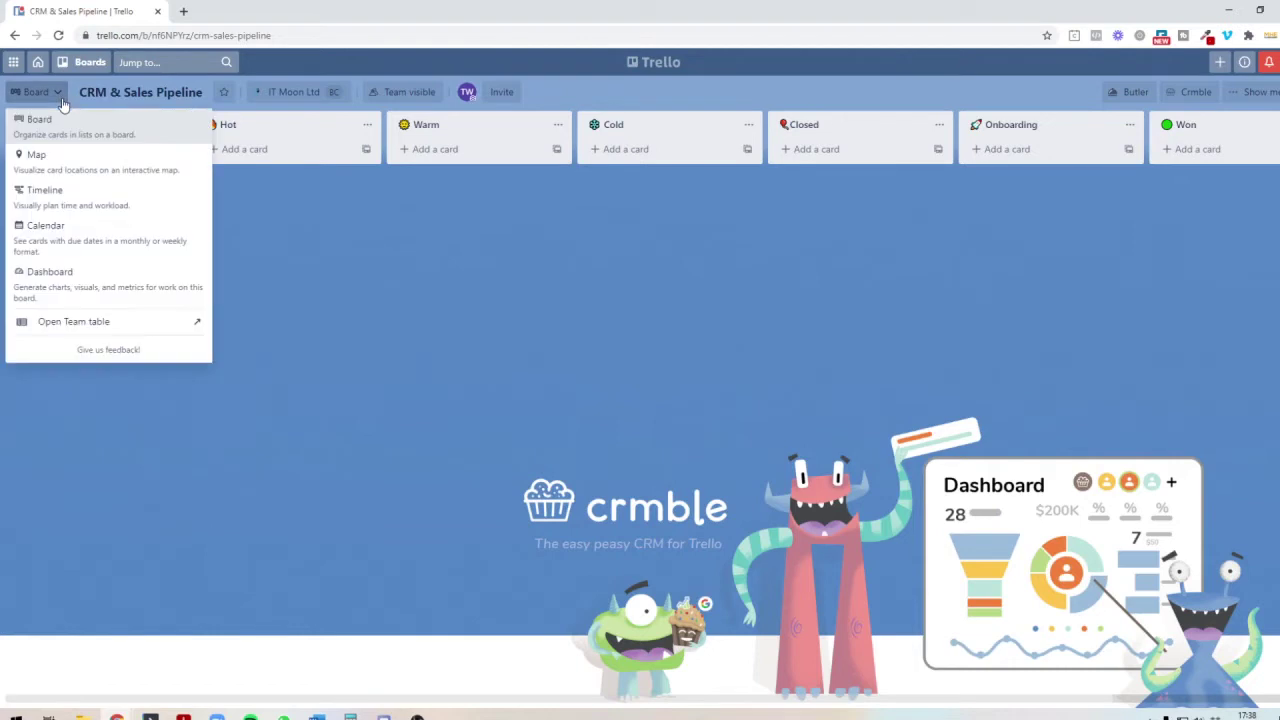
click(106, 289)
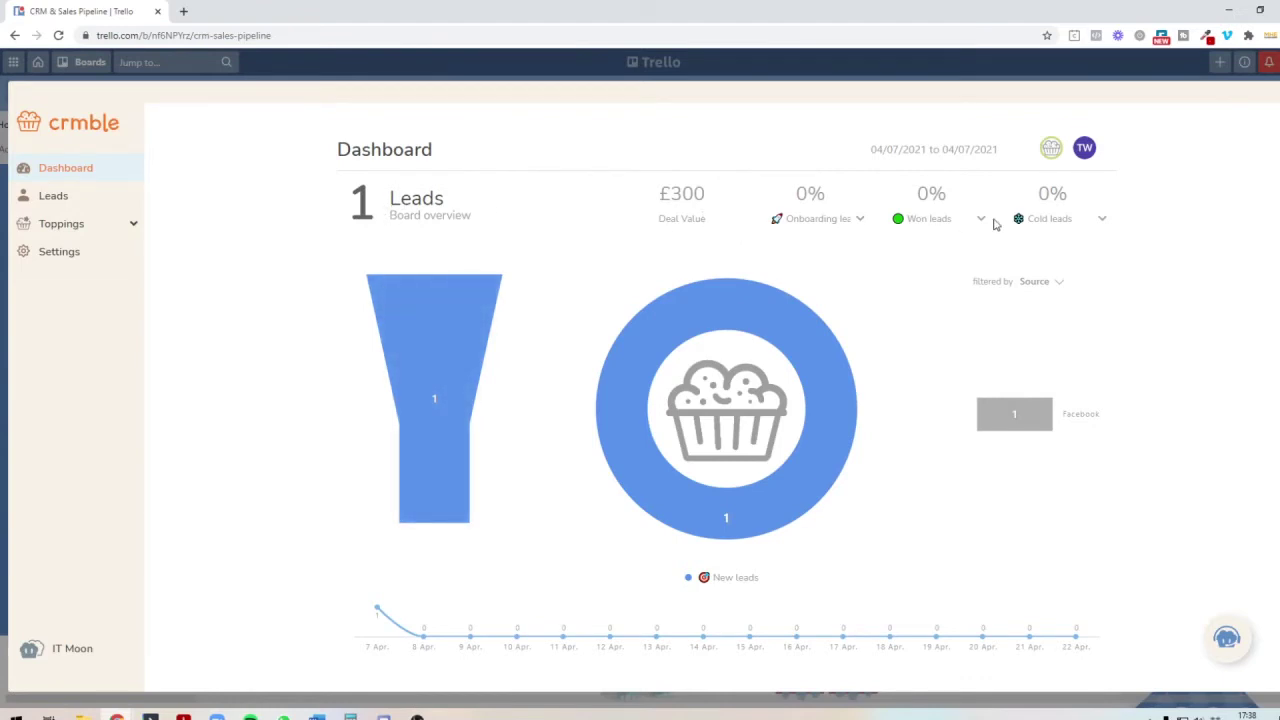
key(Escape)
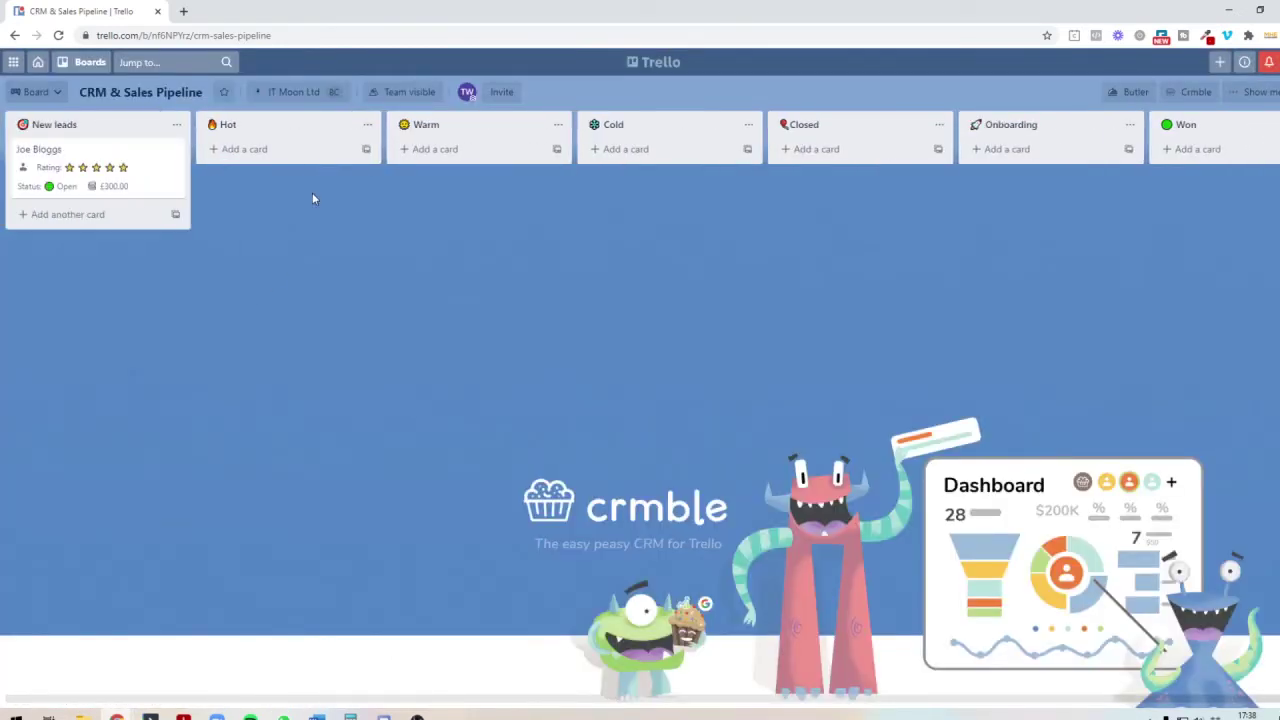
Step: Copy the lead card under a new lead's name and open the copy
click(173, 149)
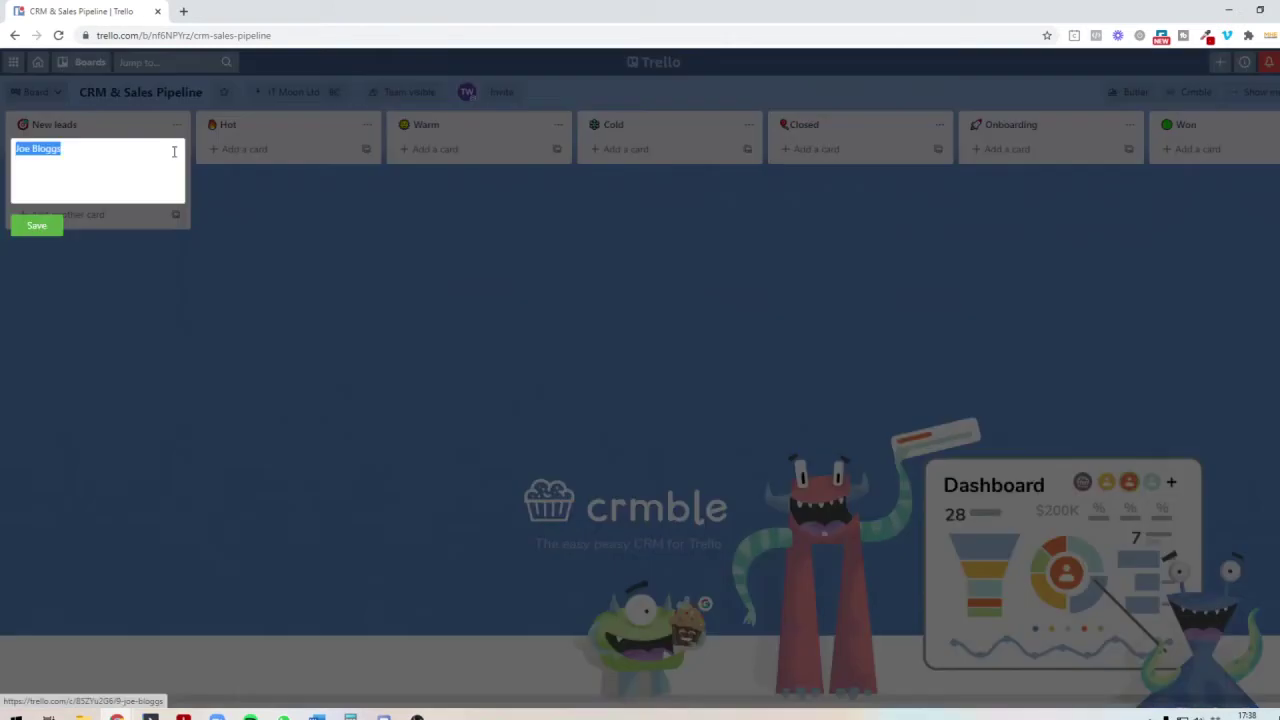
click(219, 273)
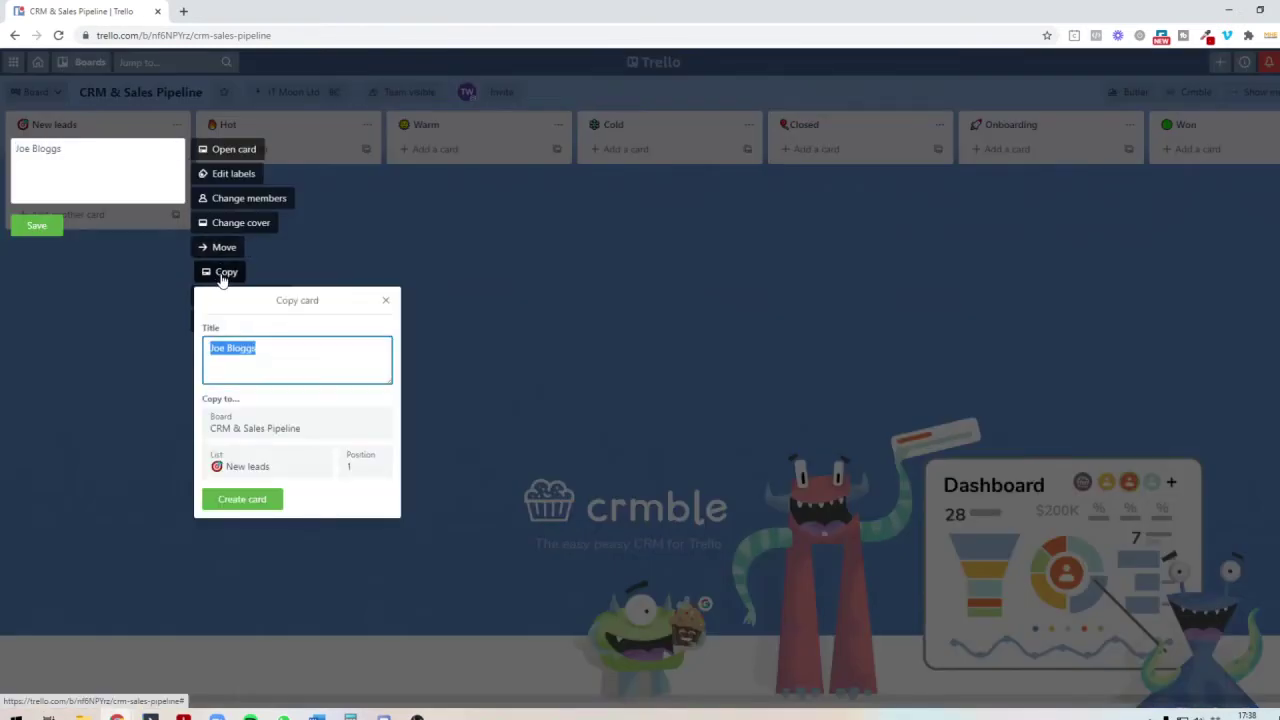
text(Jane Bloggs)
key(Return)
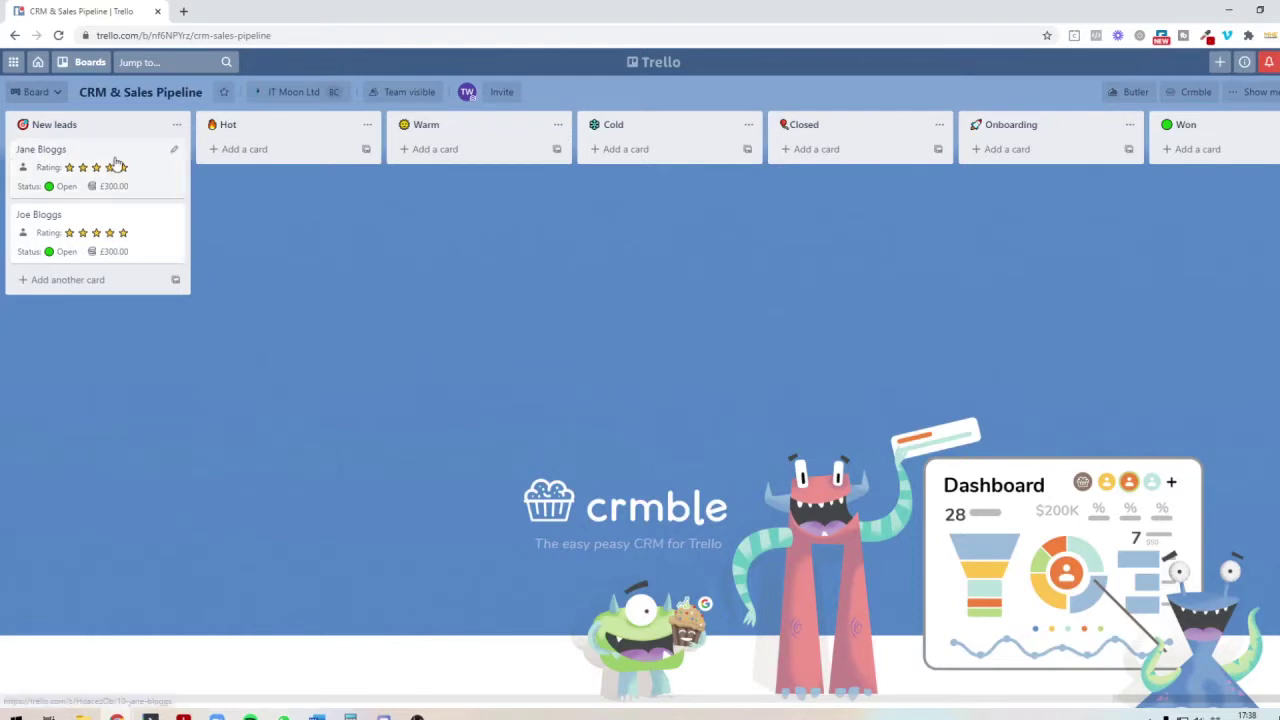
click(114, 162)
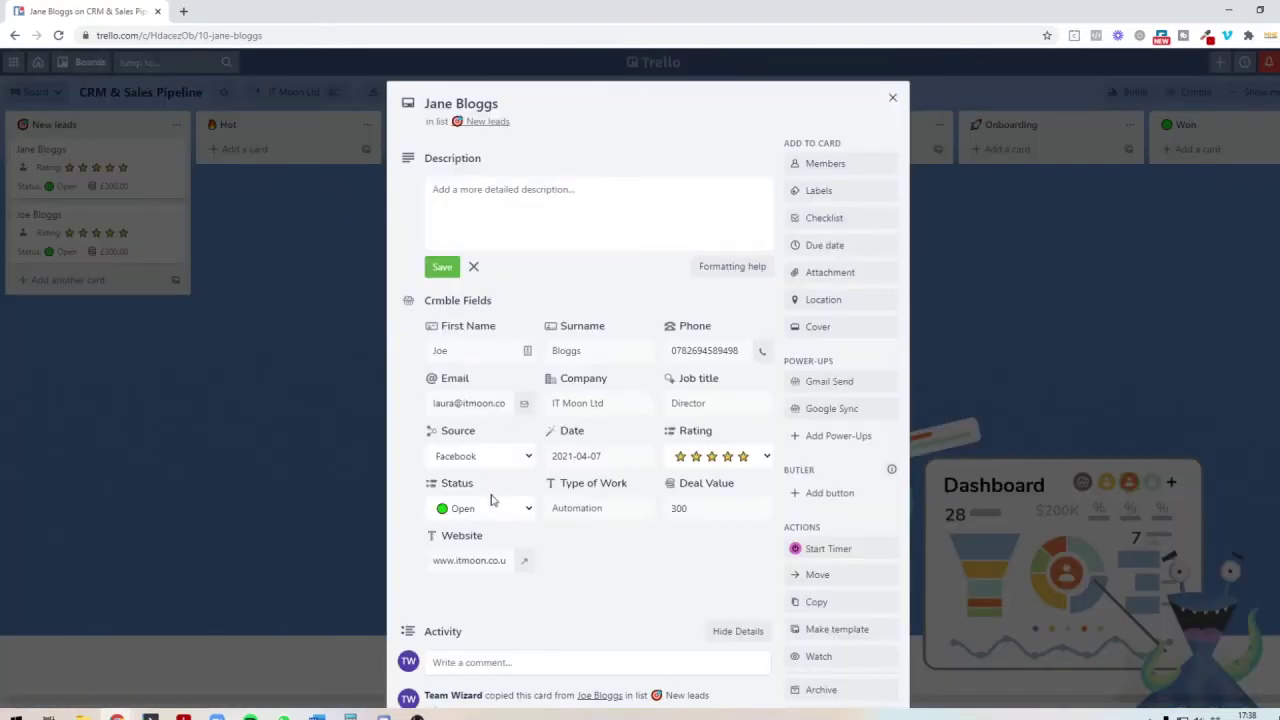
Step: Change the copy's source to Instagram, rating to four stars, deal value to 1000.00, and update its first name
click(504, 466)
click(490, 517)
click(708, 455)
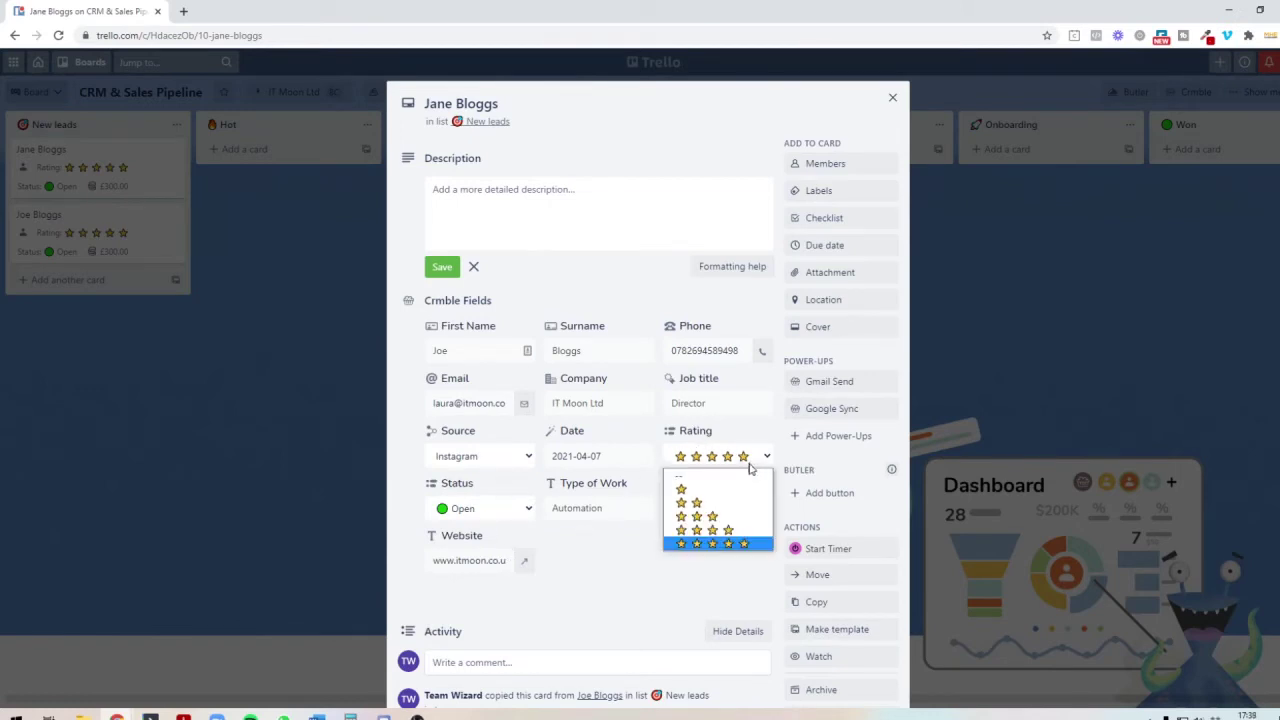
click(709, 530)
click(677, 509)
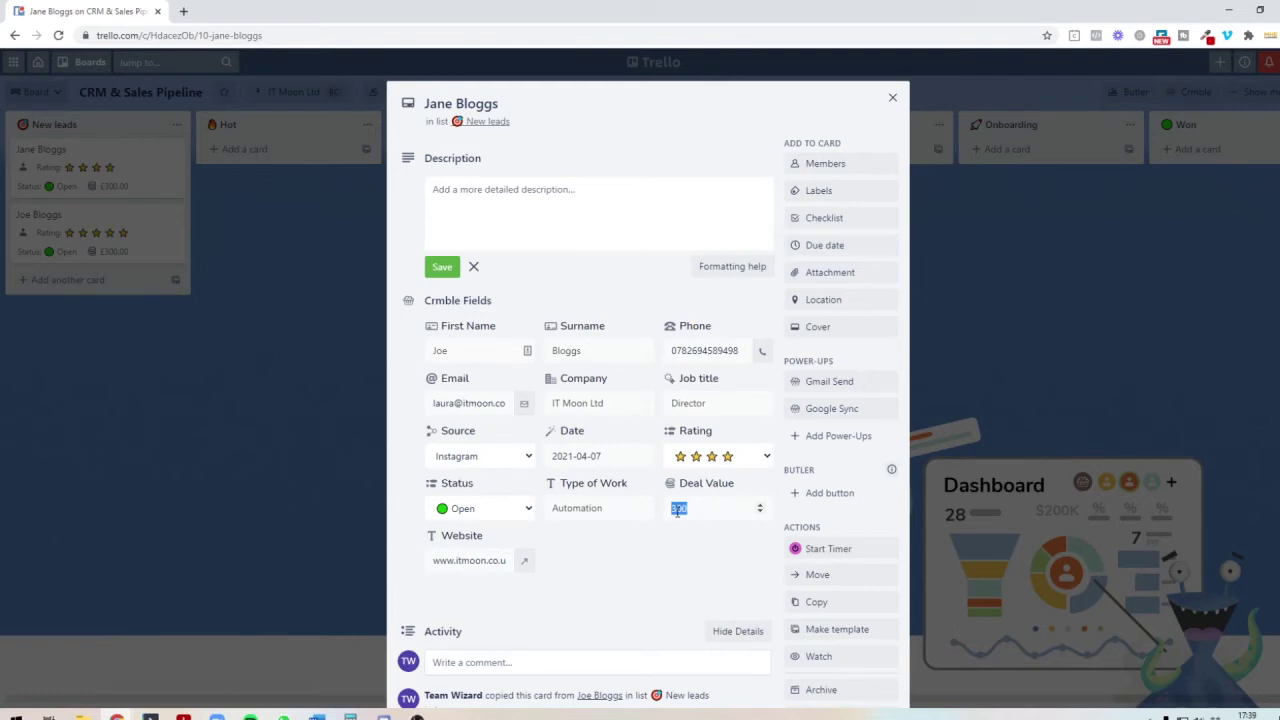
text(1000.00)
click(446, 351)
text(Jane)
scroll(610, 490, down, 1)
Step: Move the original lead card into Hot and copy it as a third lead card
click(296, 387)
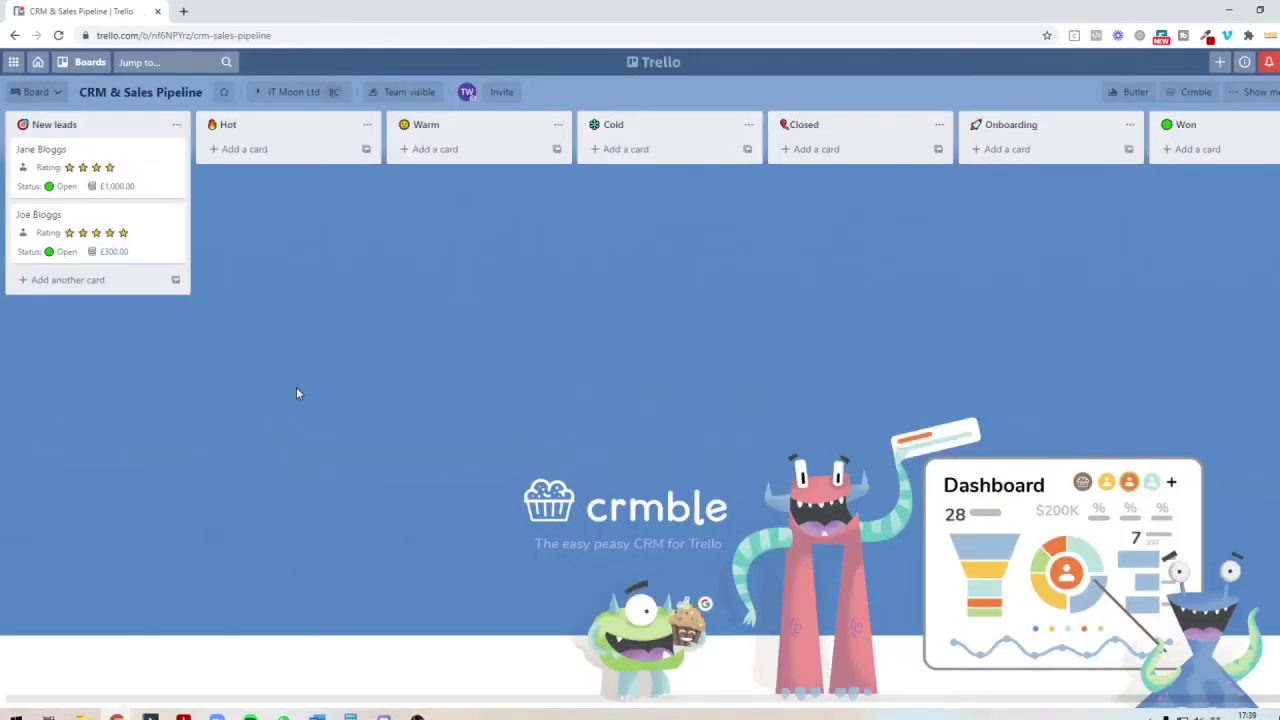
drag(154, 243, 338, 204)
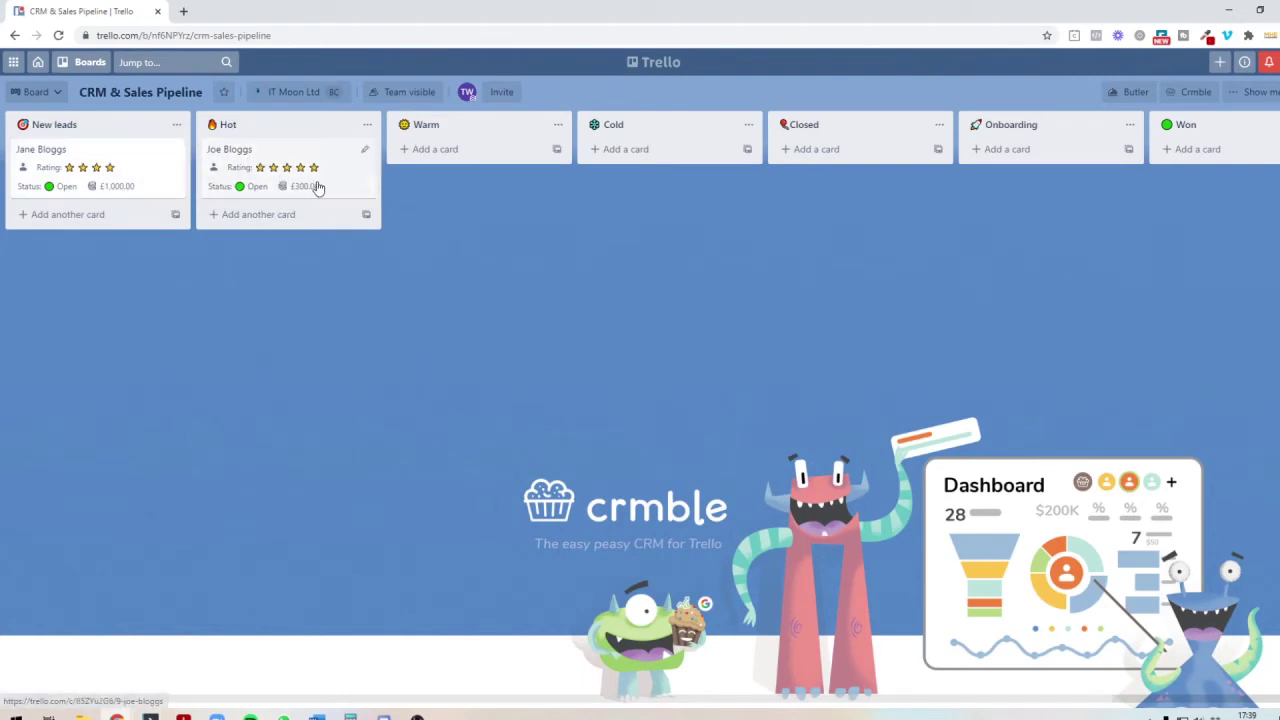
click(364, 155)
click(416, 272)
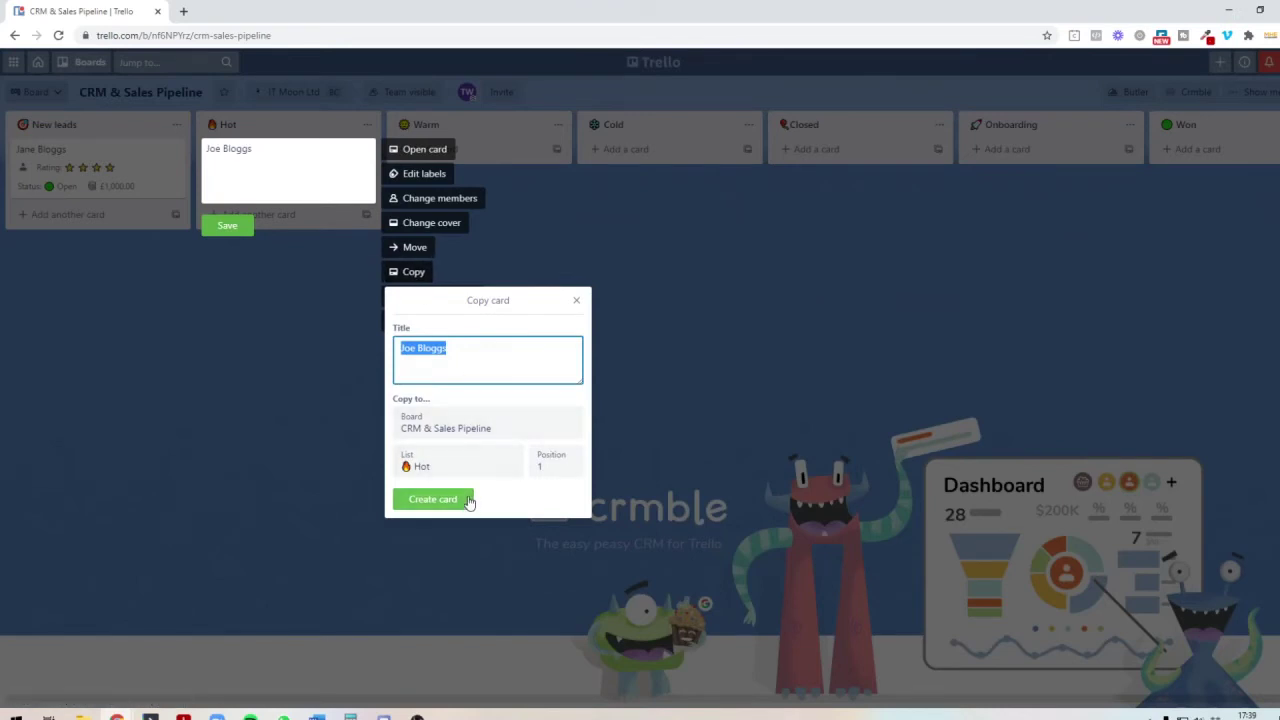
click(469, 500)
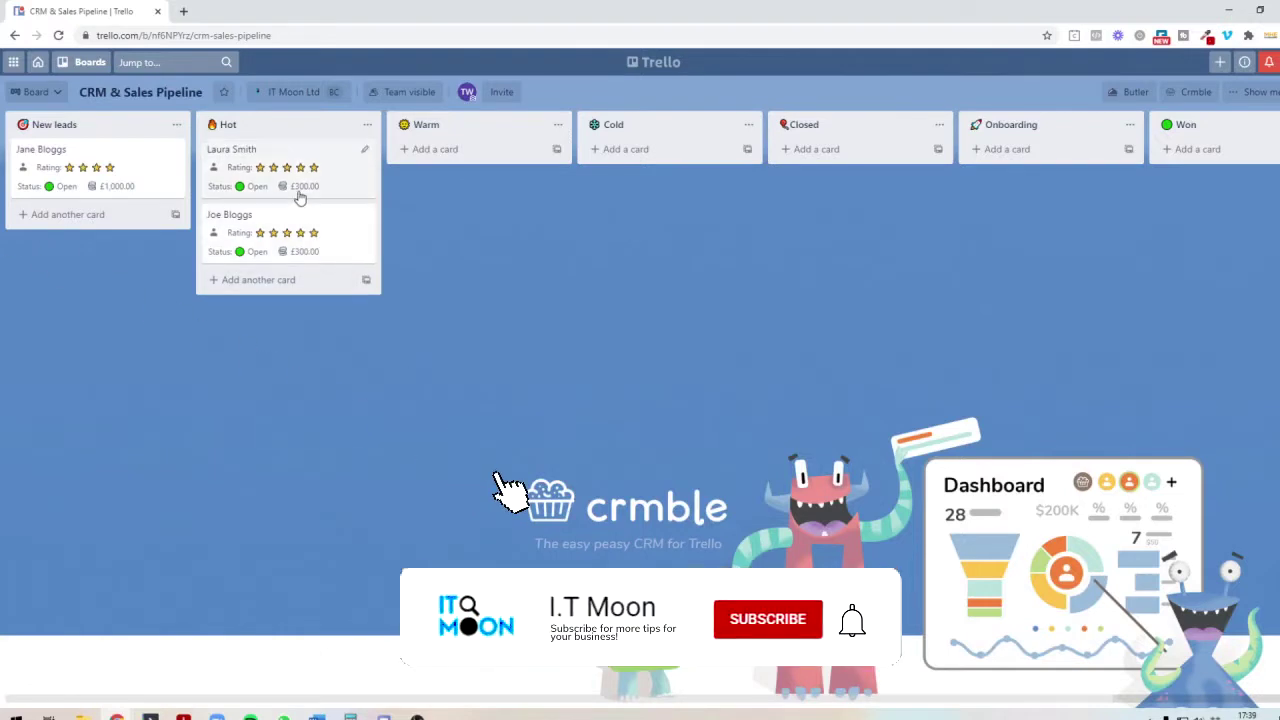
Step: Move the top Hot lead card into Cold and check its details
drag(296, 172, 707, 170)
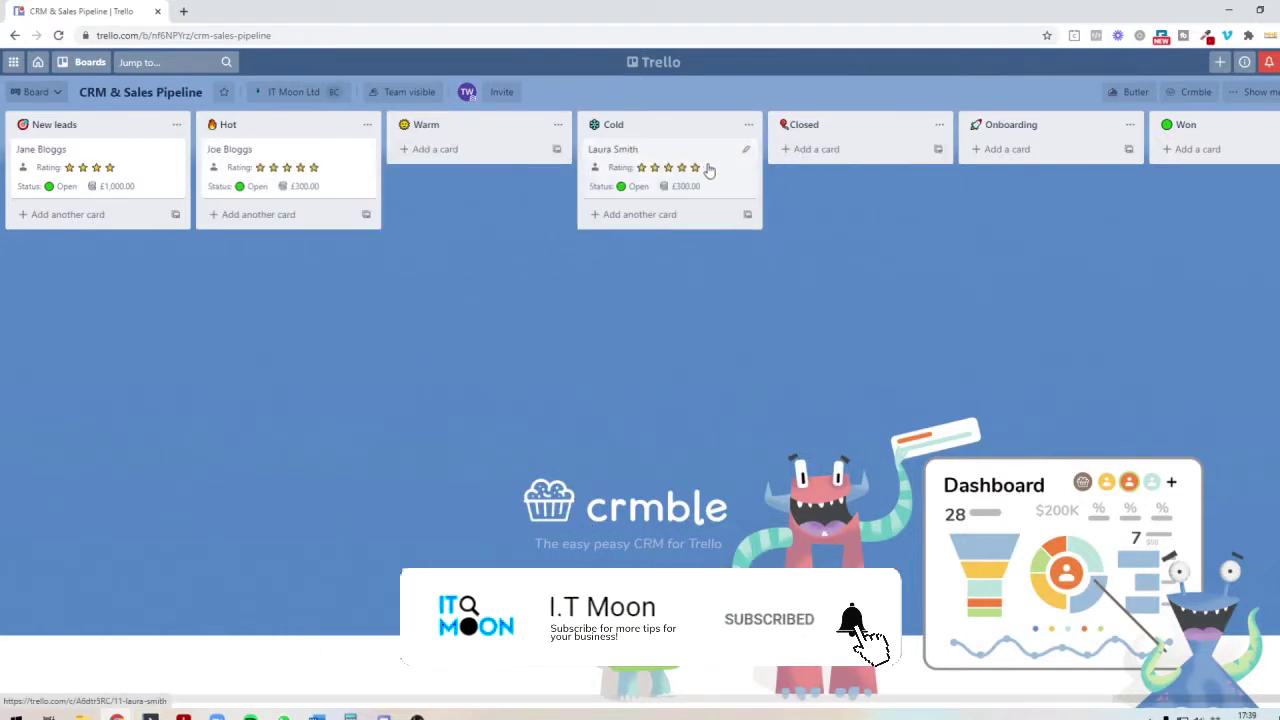
click(707, 170)
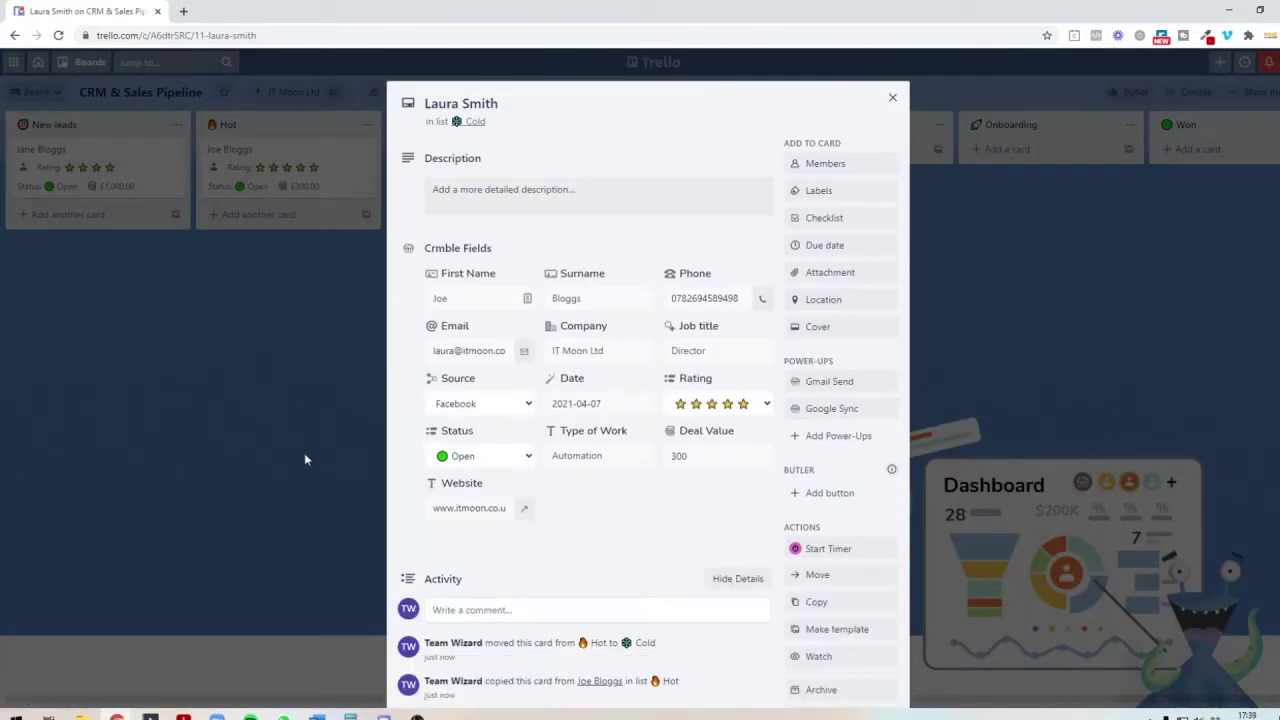
click(306, 459)
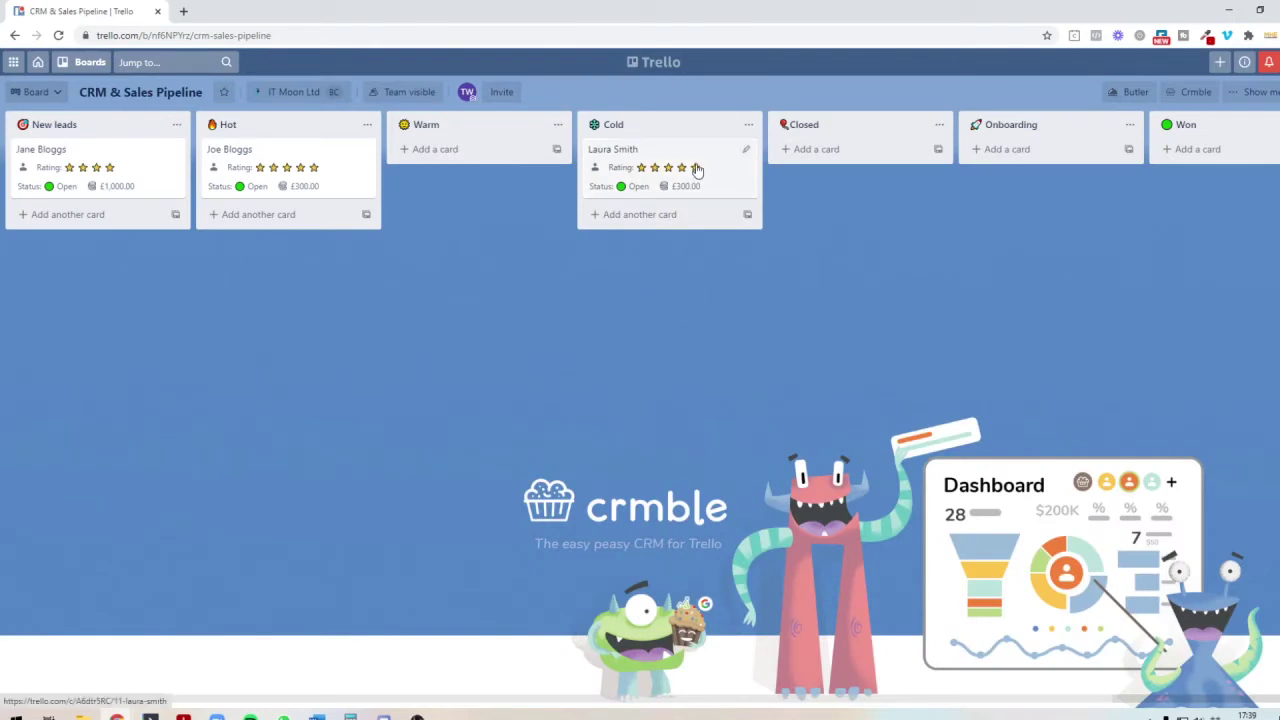
Step: Review the Crmble dashboard's 3 leads worth £1.60k, switching the chart grouping to Rating and back to Source
click(1188, 92)
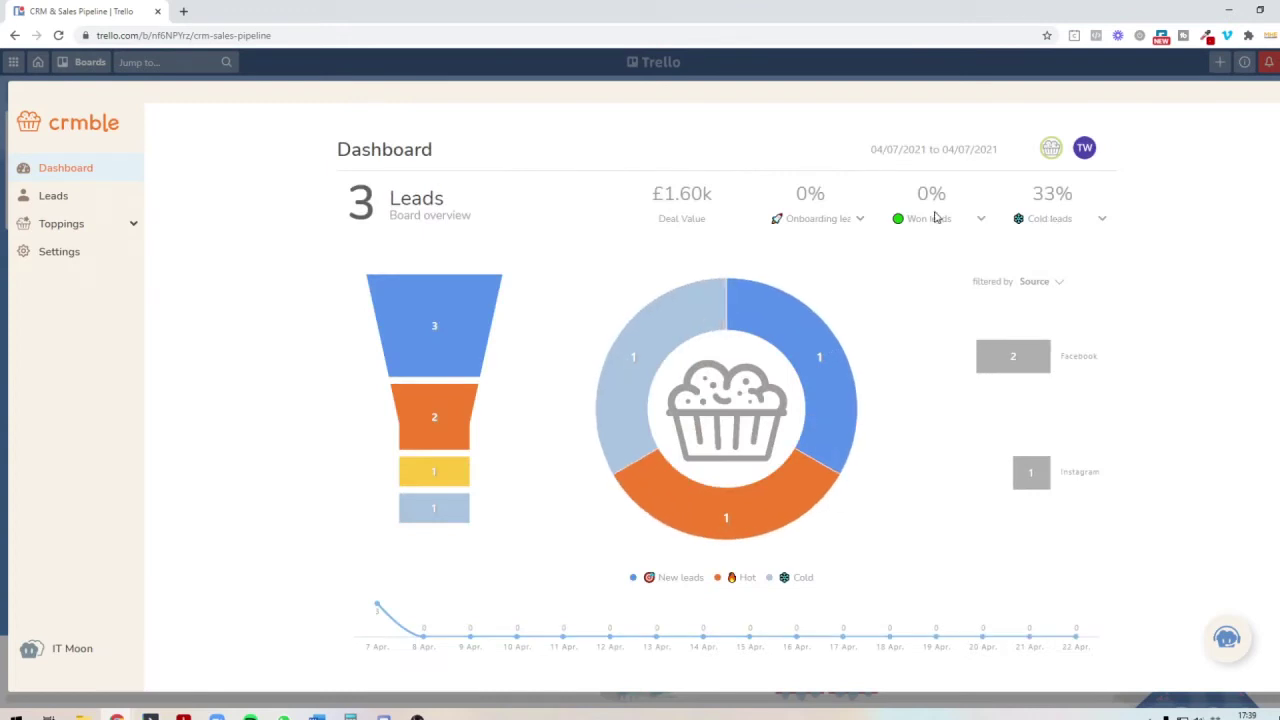
mouse_move(463, 329)
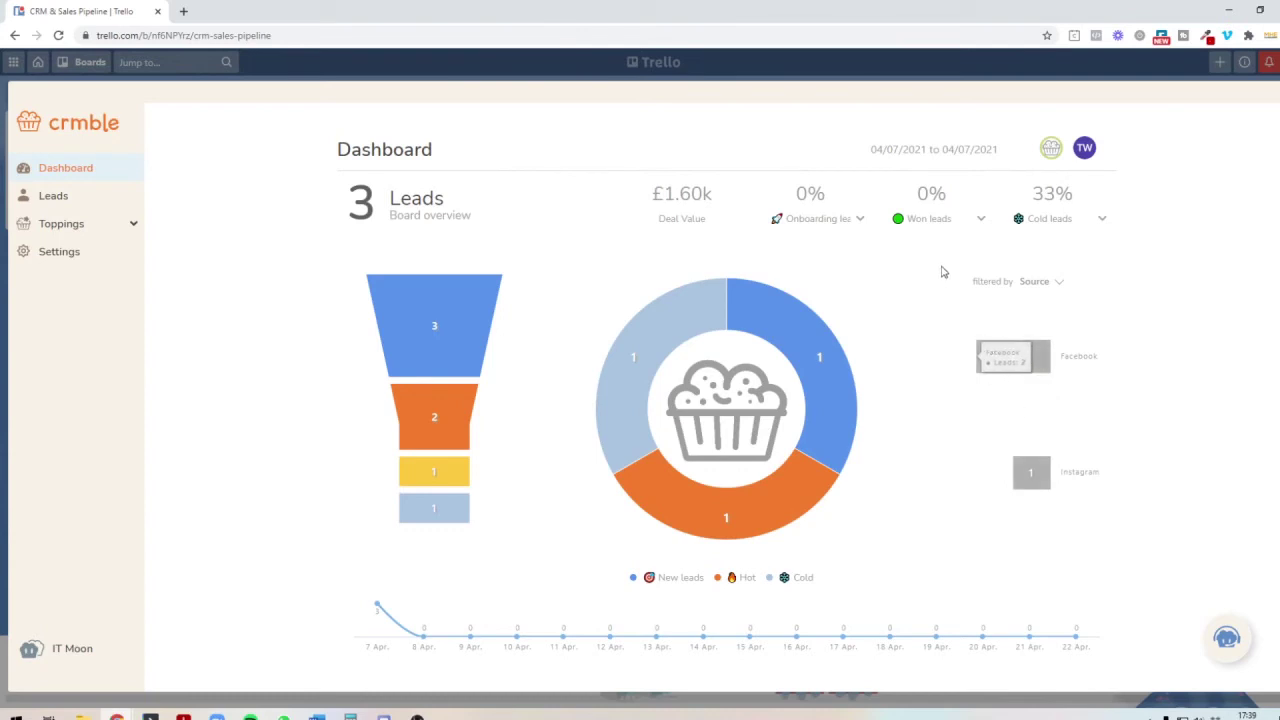
drag(941, 268, 1014, 284)
click(1058, 283)
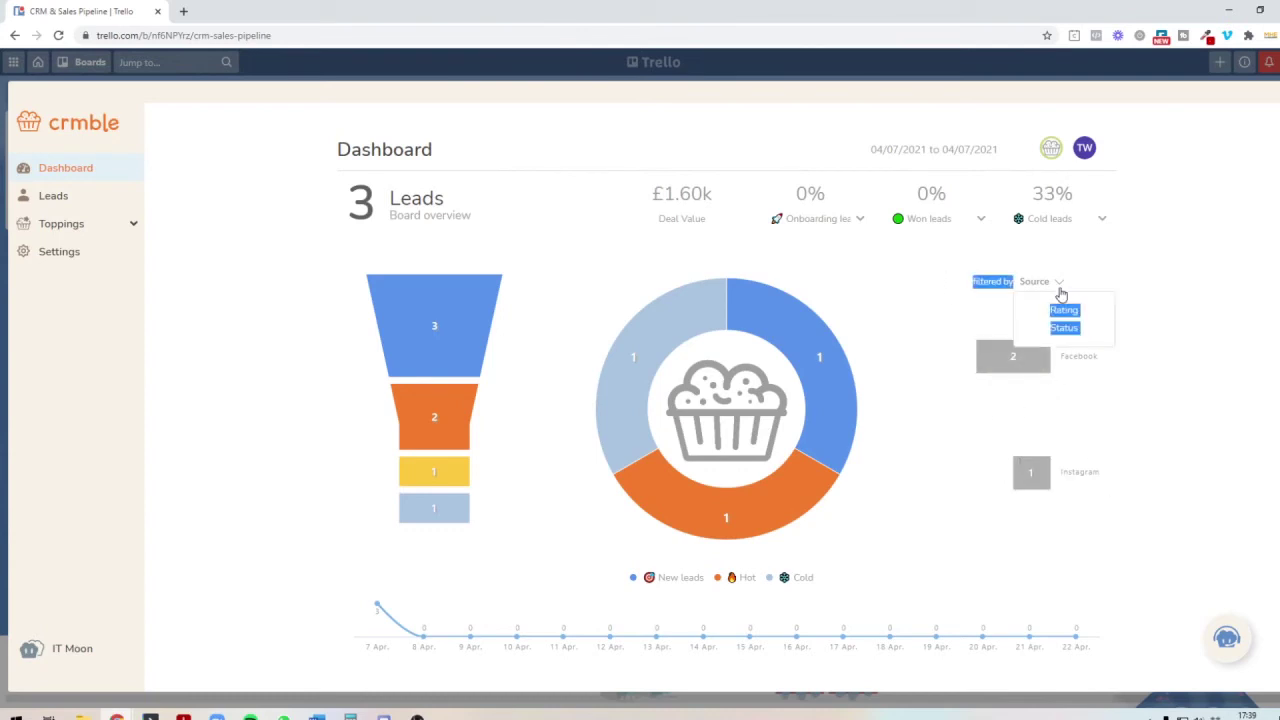
click(1048, 313)
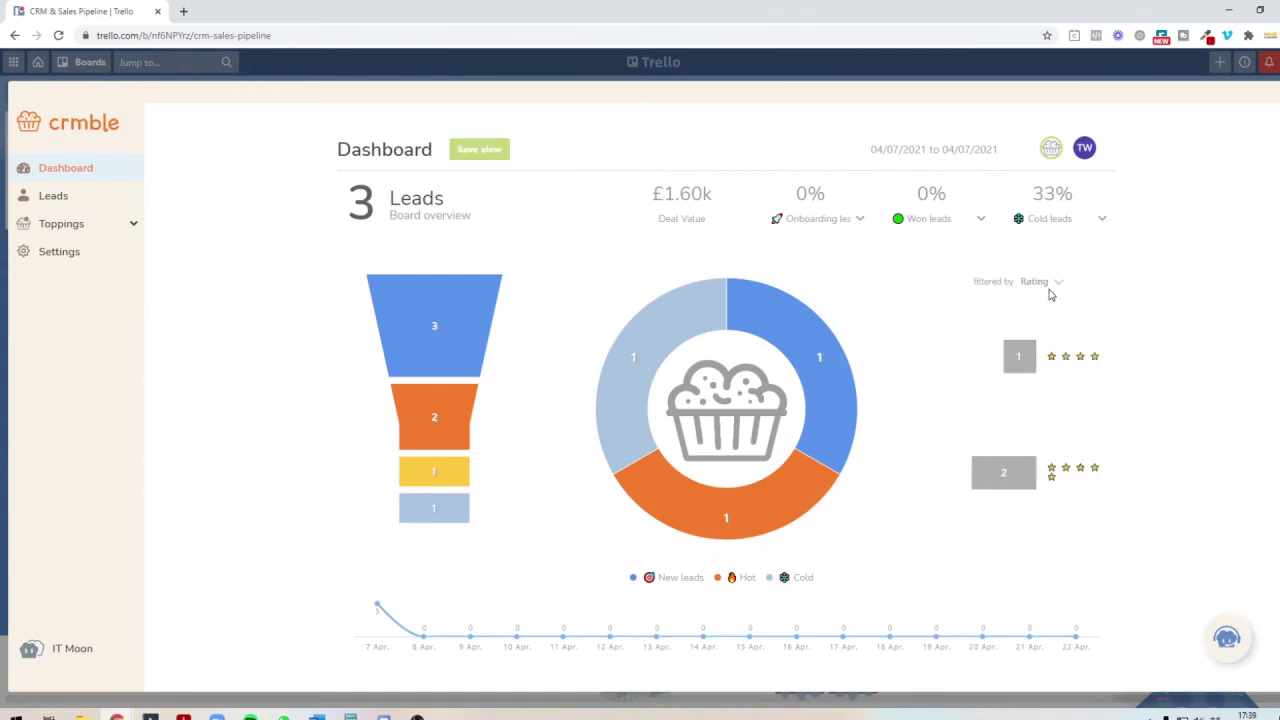
click(1050, 283)
click(1047, 329)
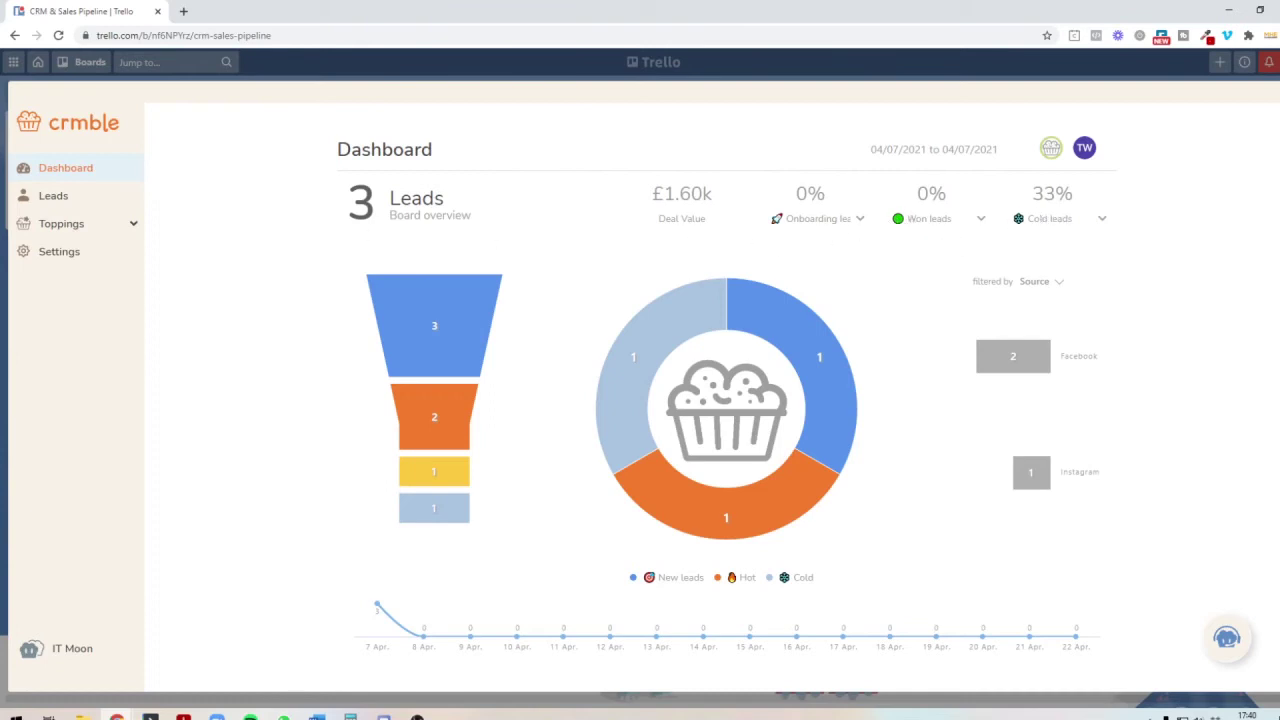
click(1277, 103)
Step: Drag the lead card from Cold to Won and set its Crmble status to Won
drag(597, 178, 1178, 172)
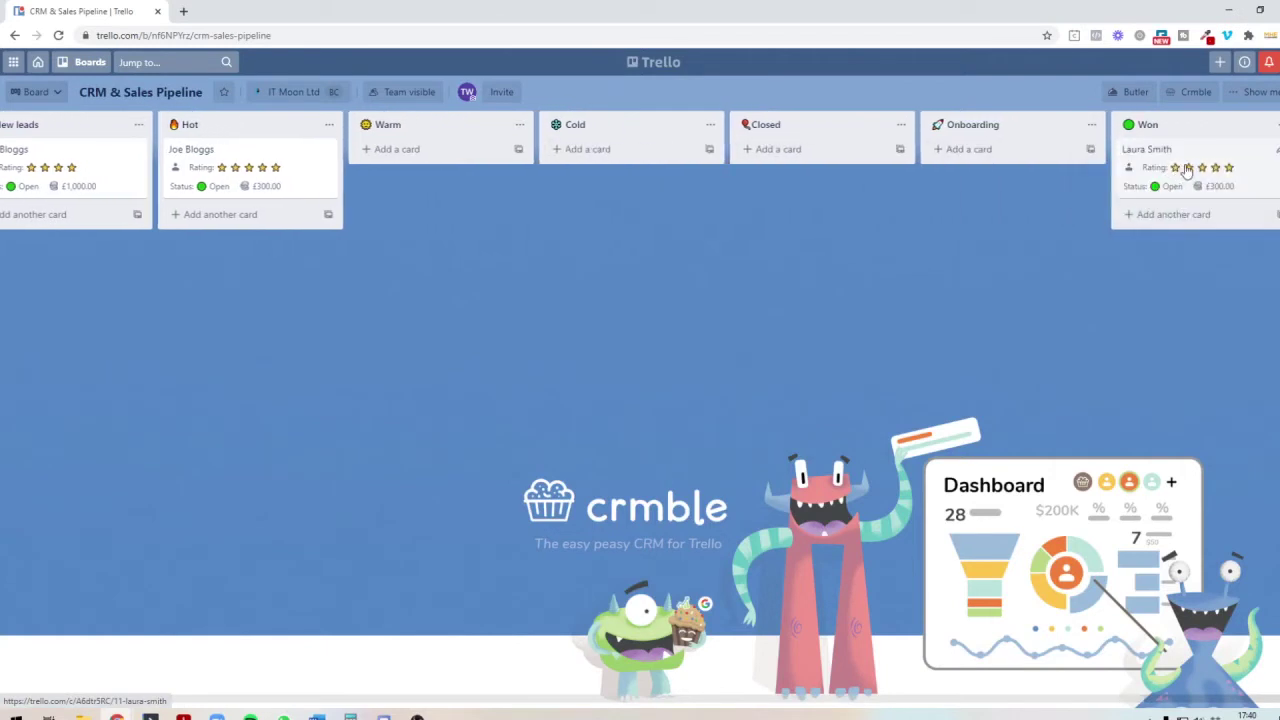
click(1224, 163)
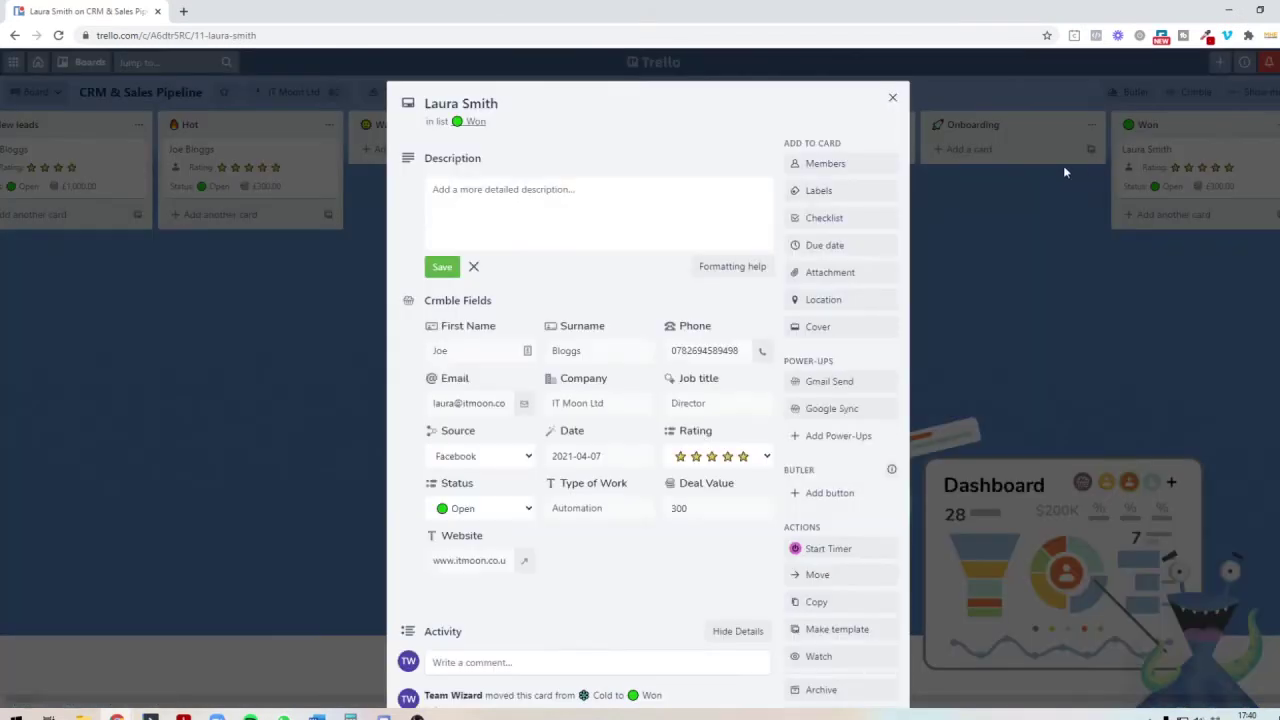
scroll(756, 400, down, 1)
scroll(756, 400, down, 1)
click(495, 372)
click(508, 432)
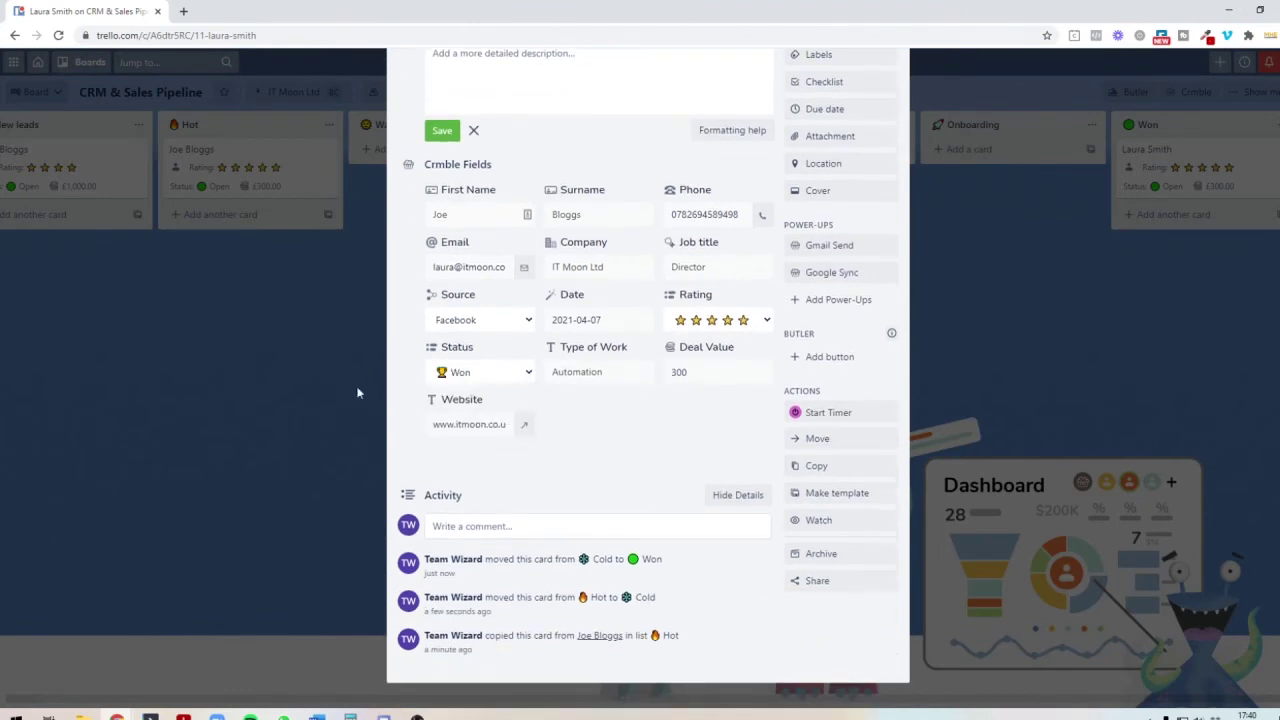
scroll(337, 383, down, 1)
click(334, 370)
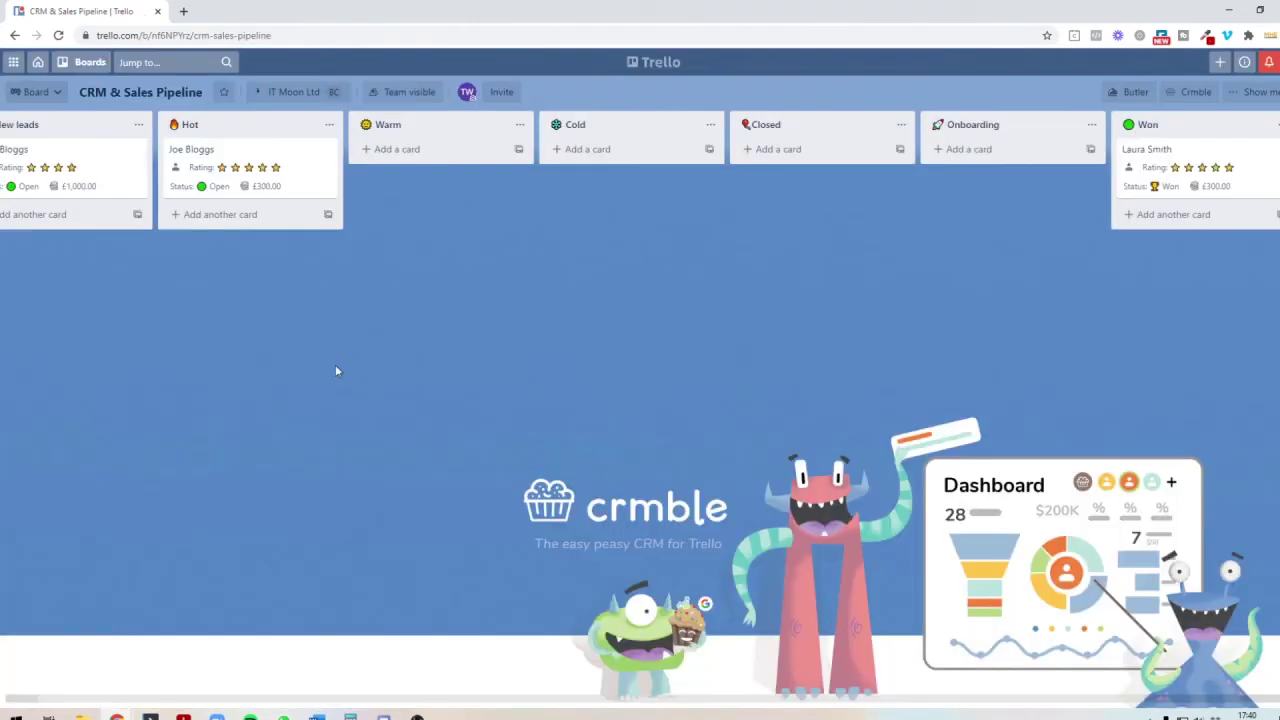
click(1206, 95)
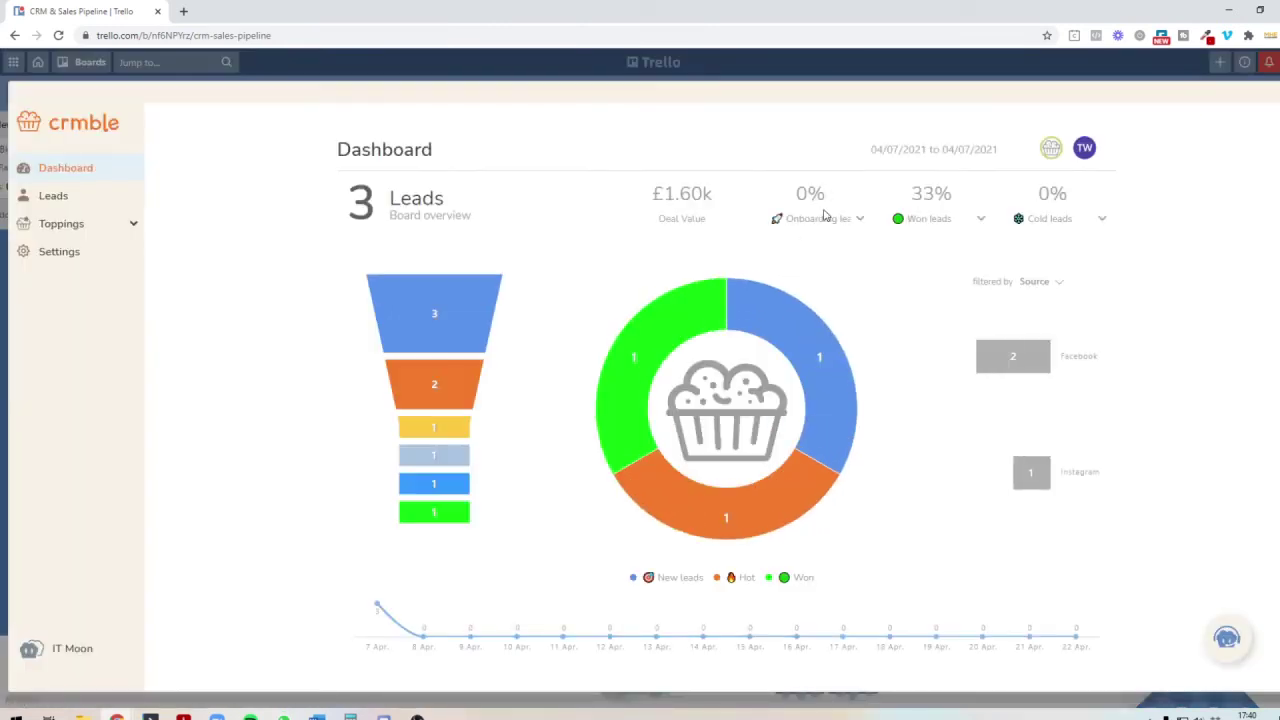
Step: Point out the 33% won leads figure on the Crmble dashboard, then go to the Leads table
double_click(929, 199)
click(61, 207)
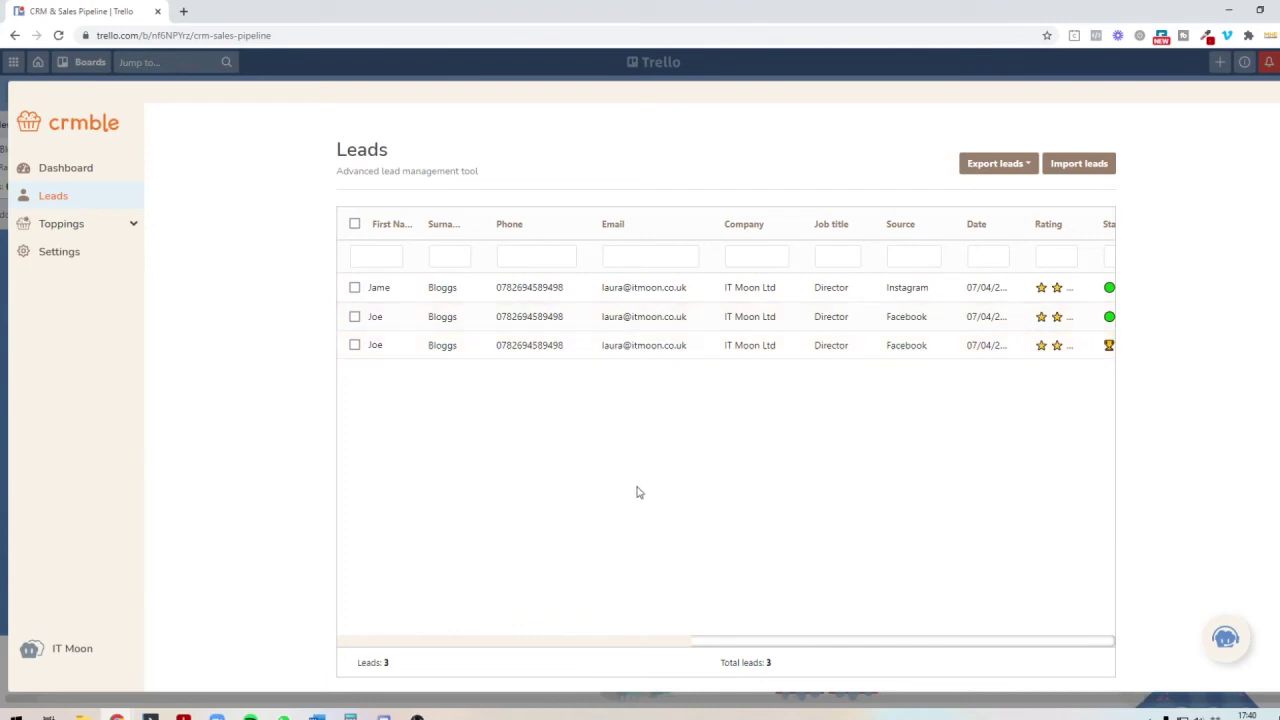
Step: Browse the three-lead table with deal values 1000, 300 and 300, and view the Export leads options
click(734, 646)
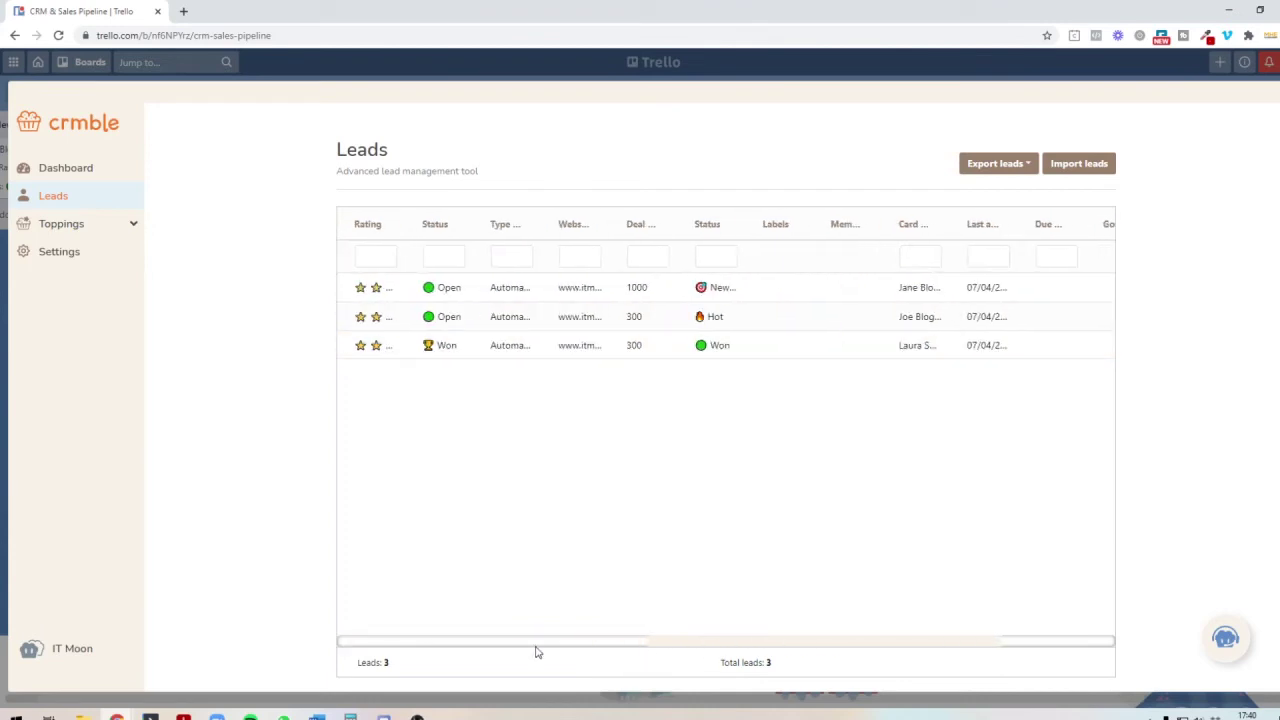
click(1011, 648)
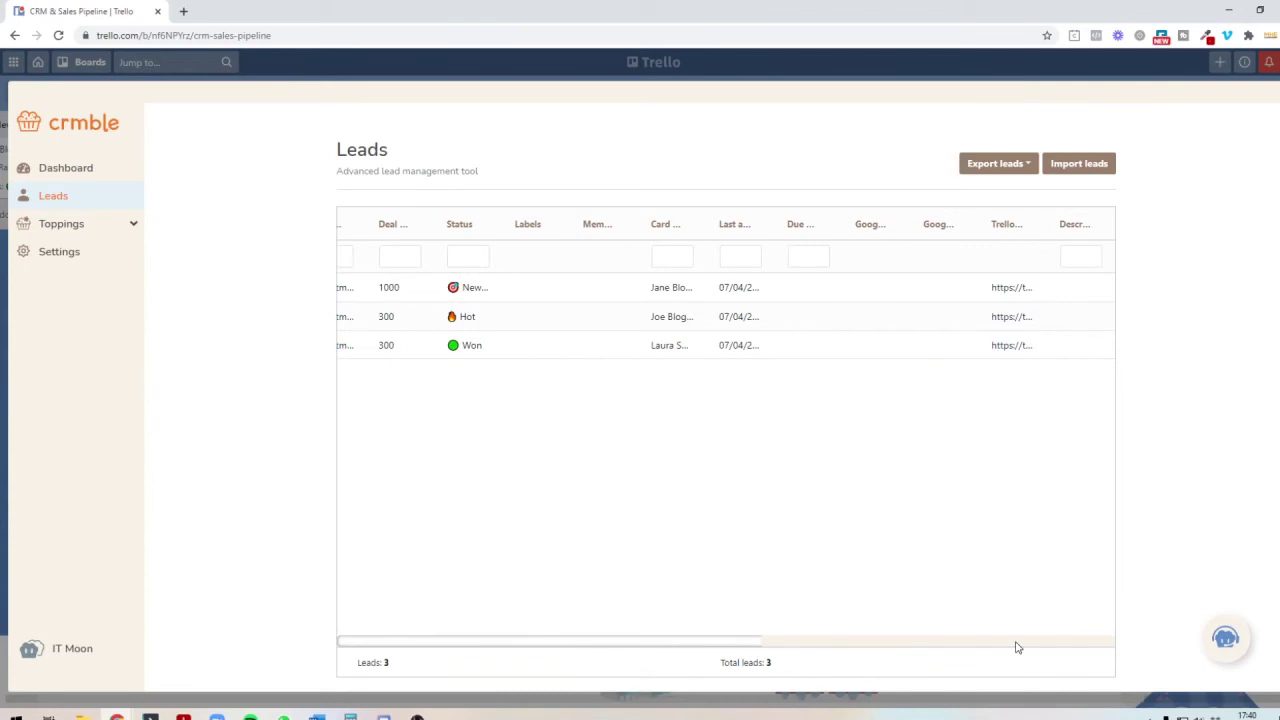
click(986, 168)
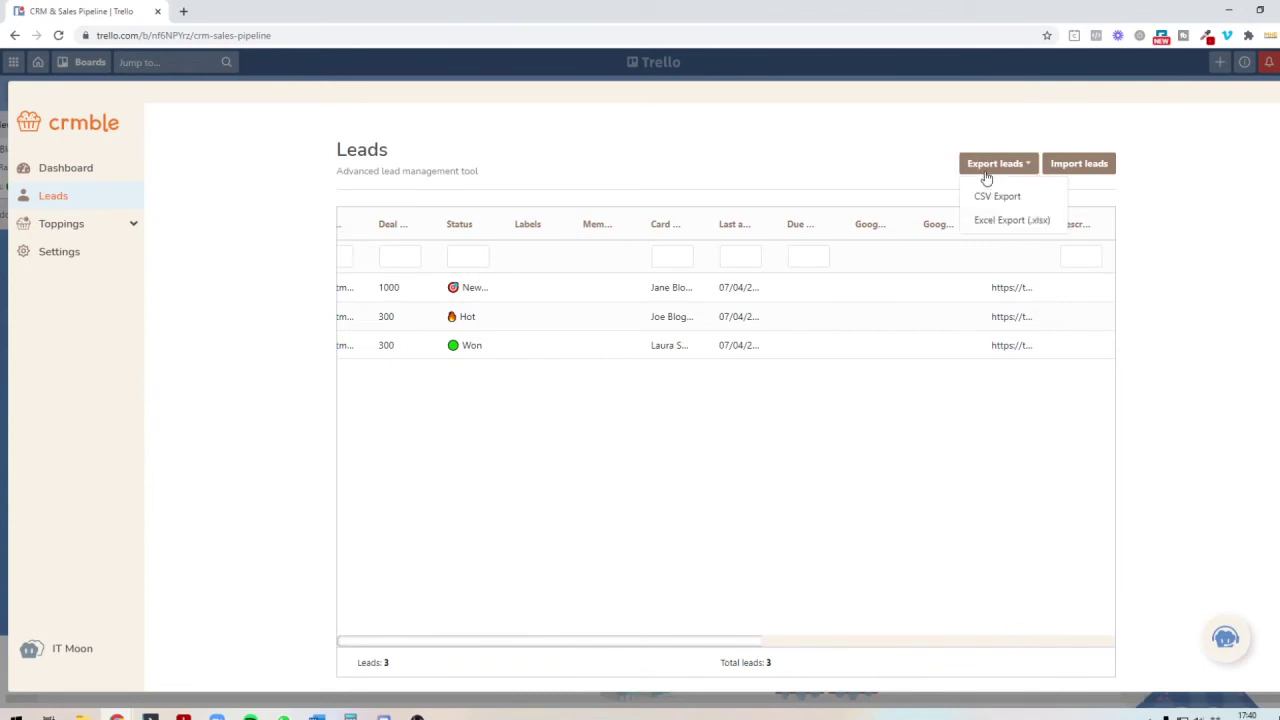
click(805, 442)
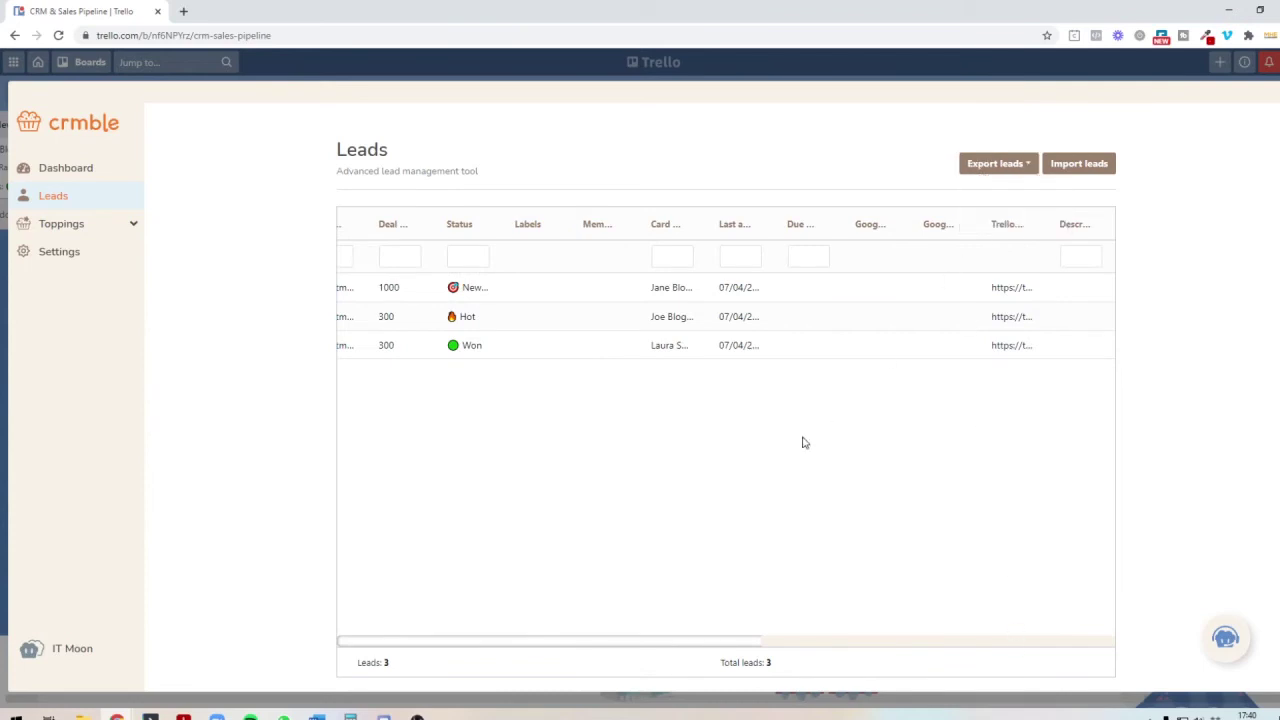
click(736, 643)
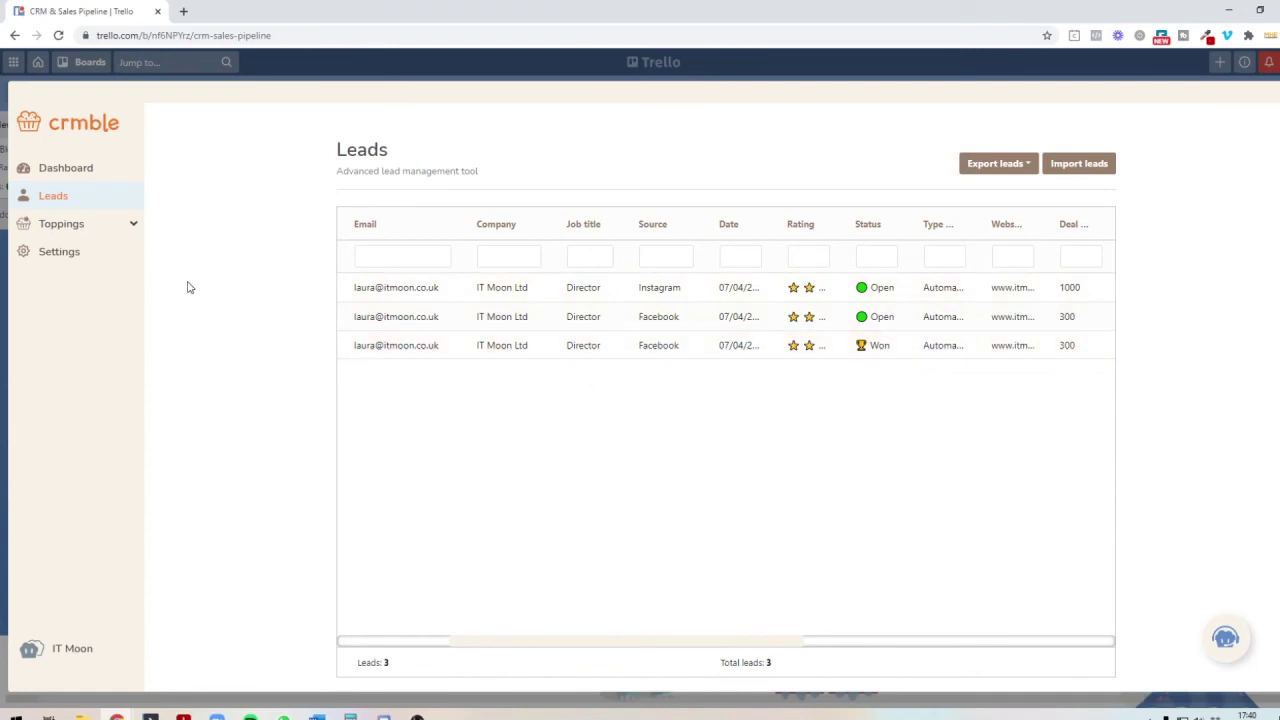
Step: Visit the Google Sync topping page, then the Google Forms page with its linked Google account
click(113, 238)
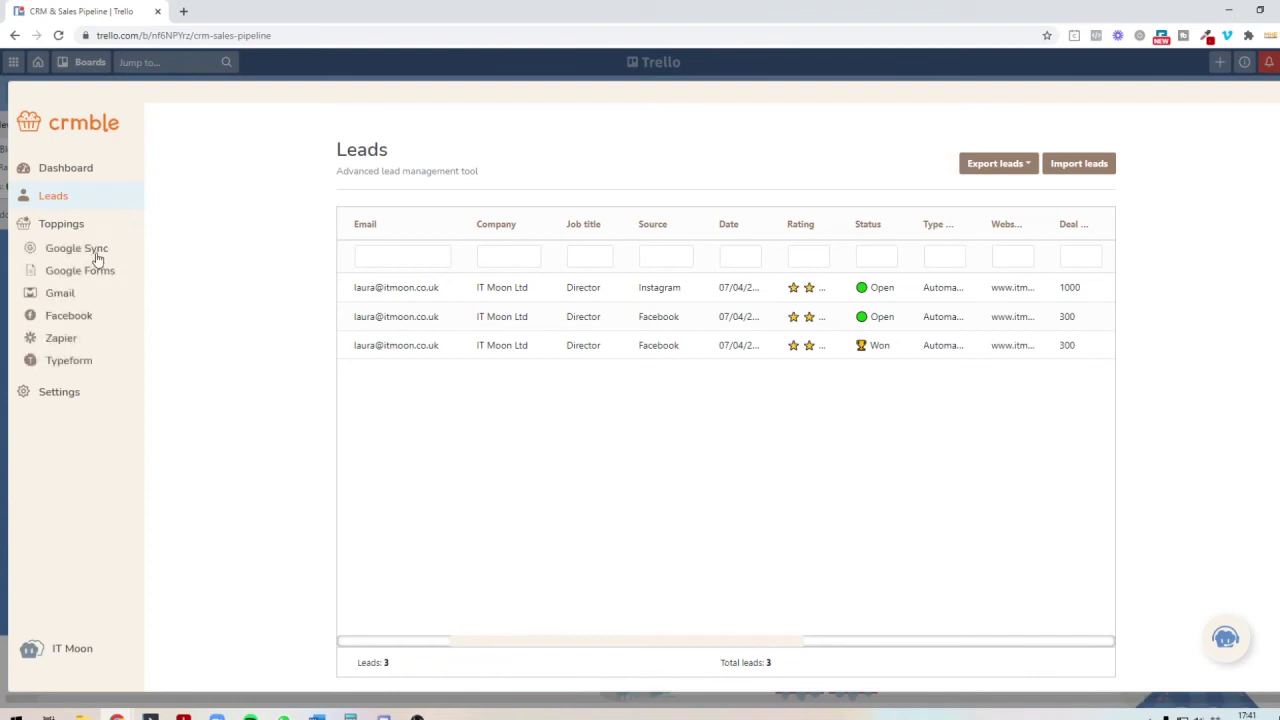
click(93, 250)
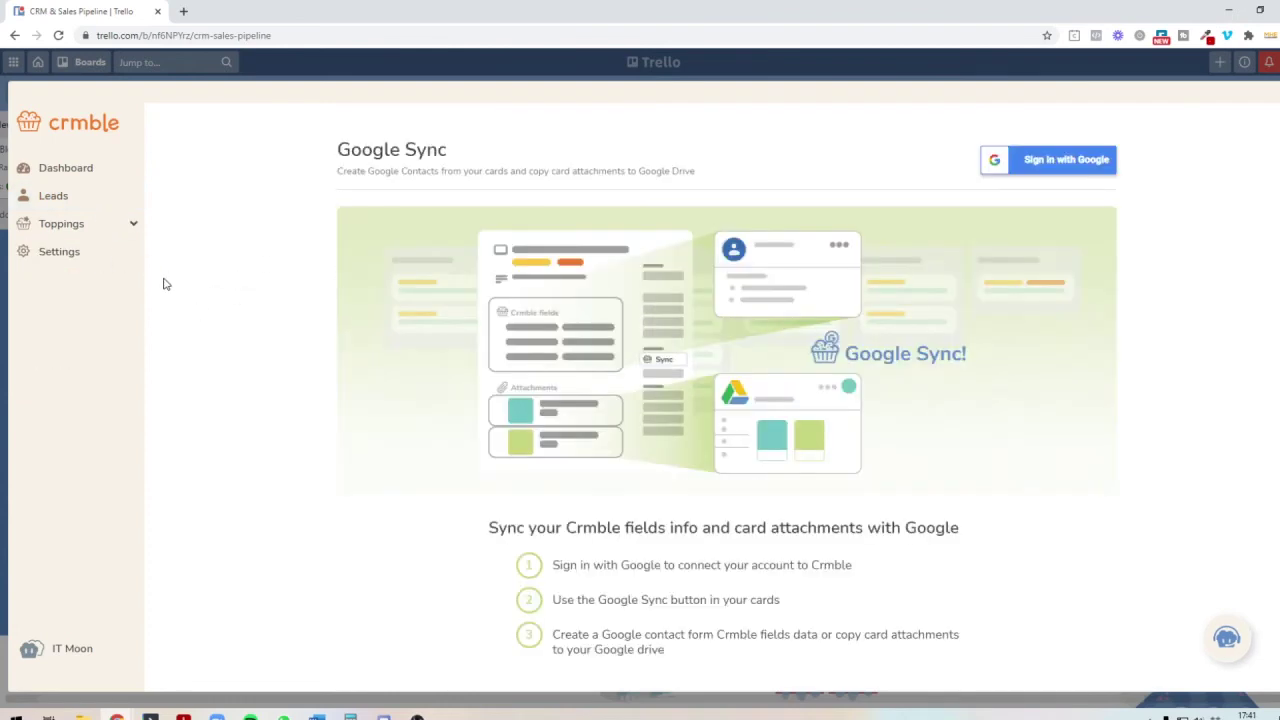
click(105, 232)
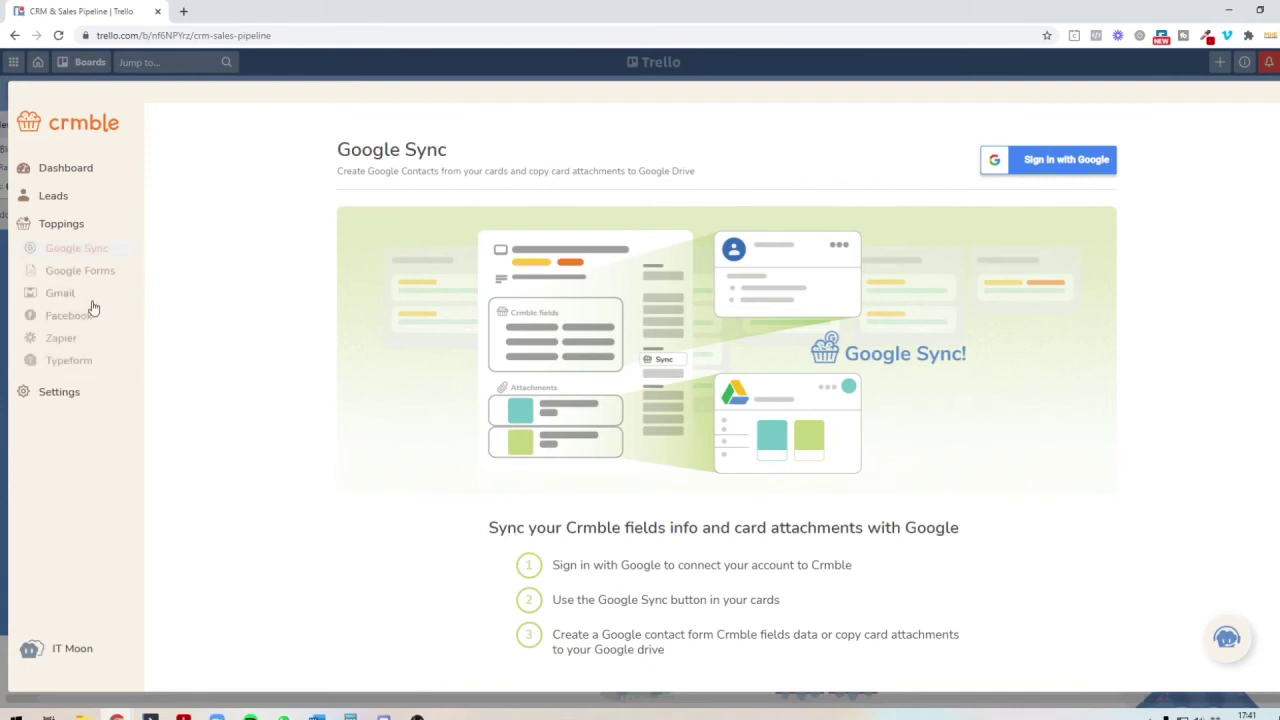
click(86, 271)
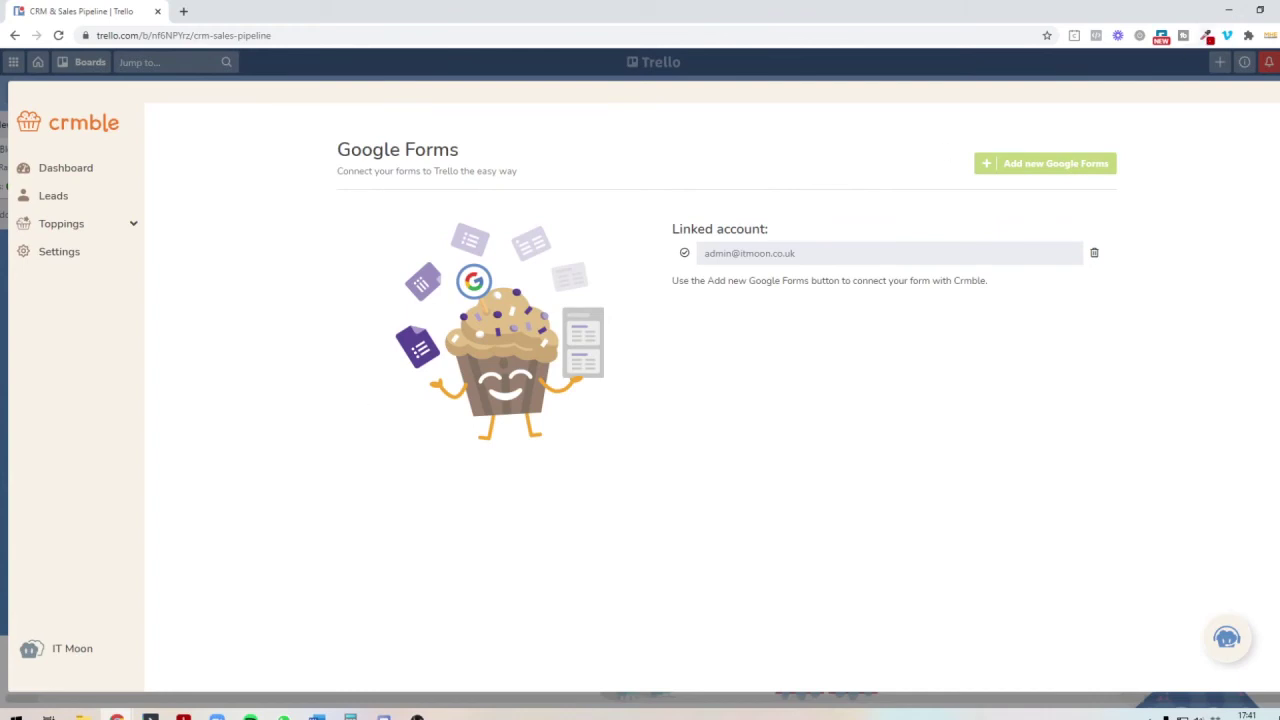
Step: Close the Crmble overlay and drag the board left until the New leads list is fully visible
click(448, 192)
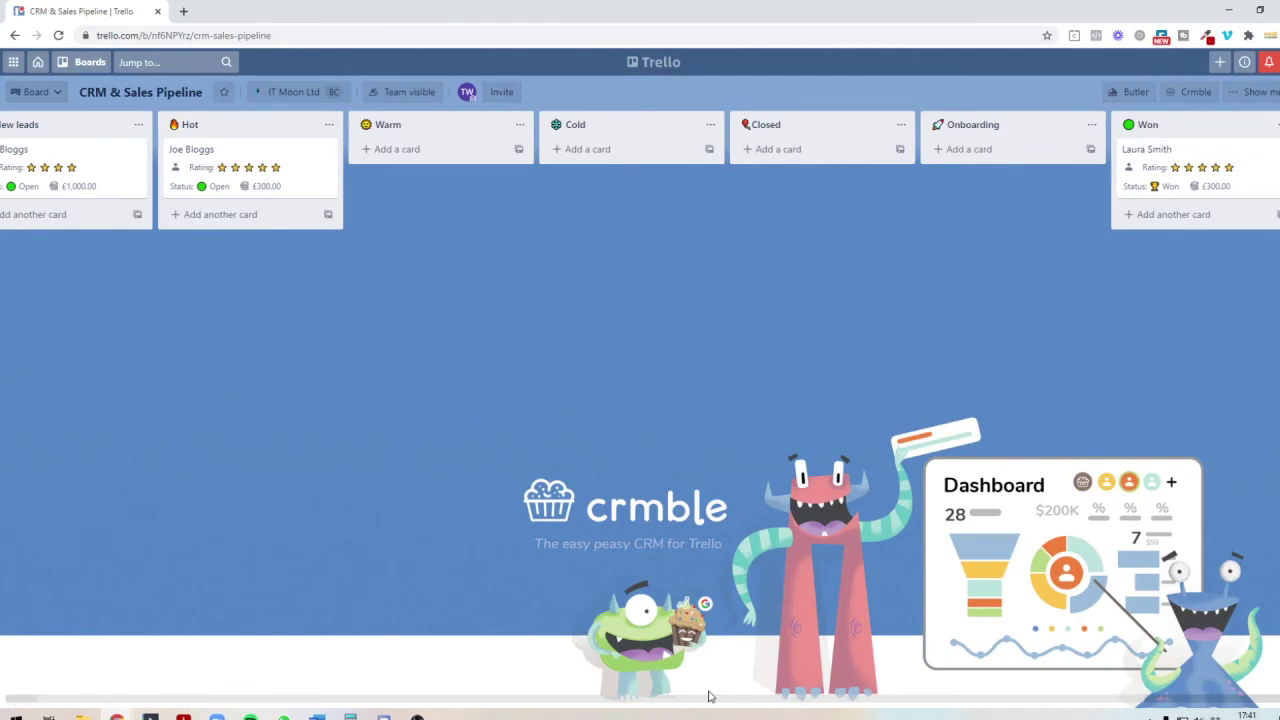
drag(726, 700, 409, 694)
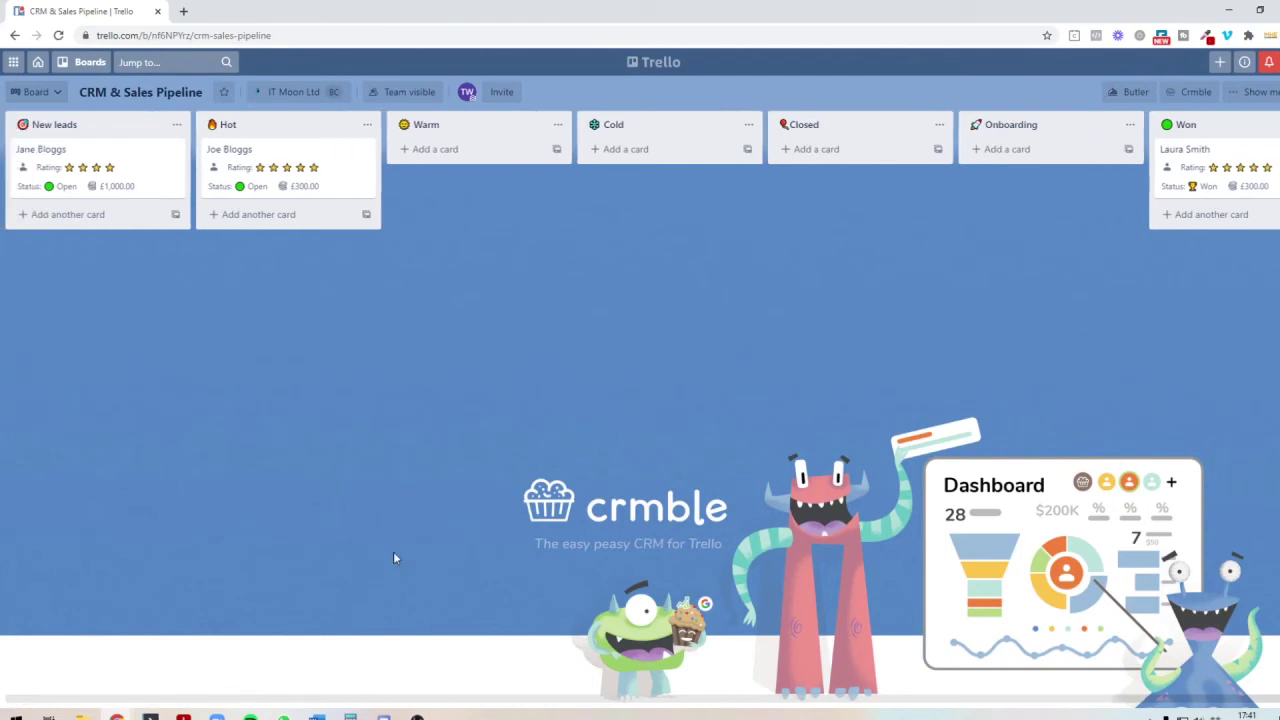